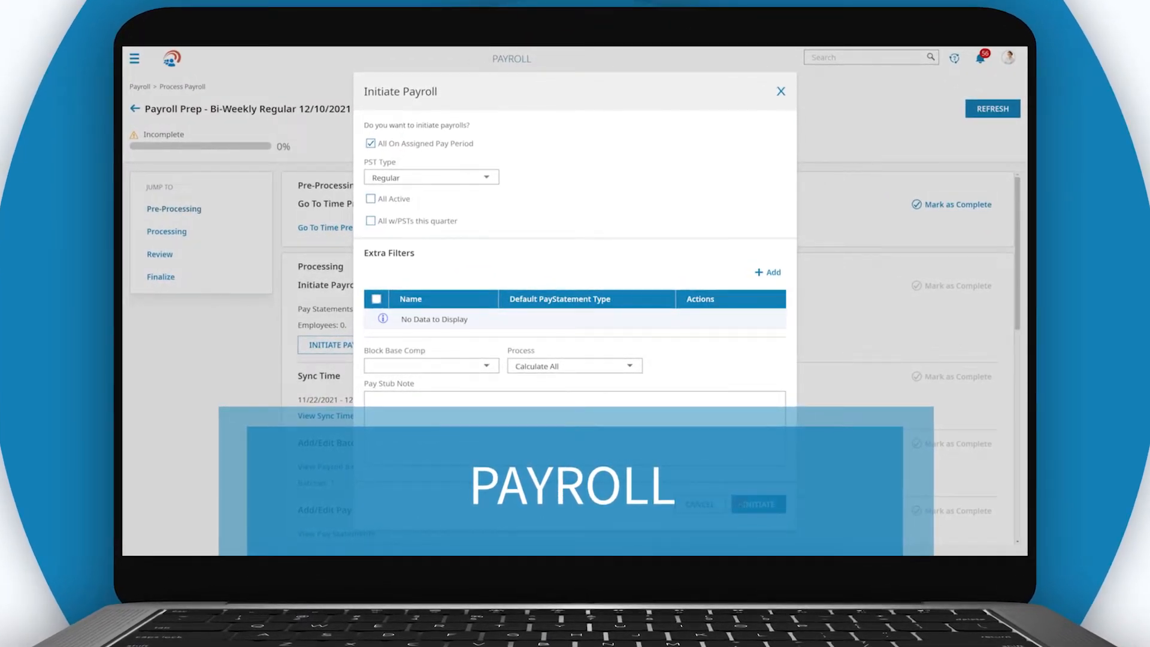
{"action": "left_click", "coordinate": [743, 503]}
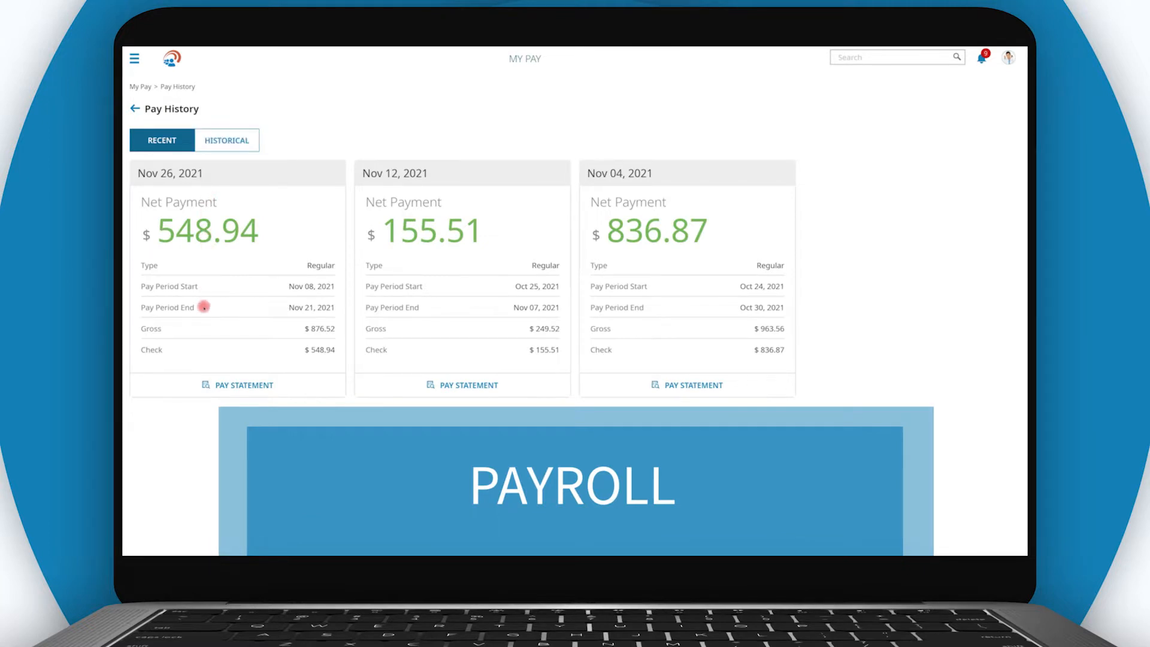
{"action": "left_click", "coordinate": [195, 384]}
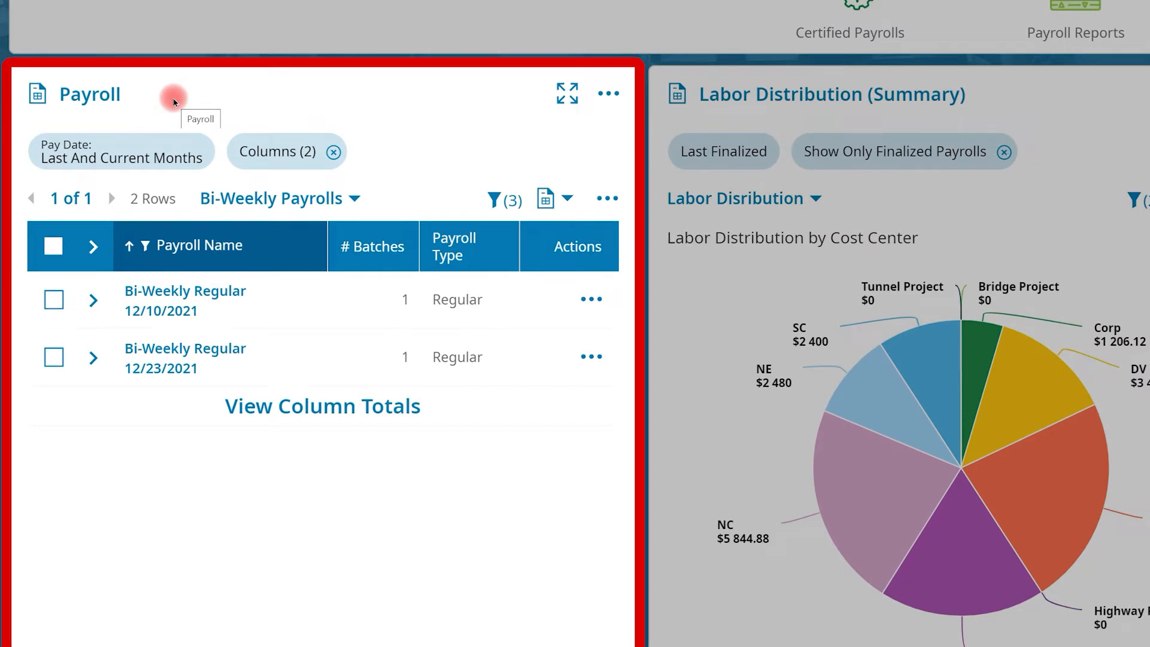
- Open payroll prep for Bi-Weekly Regular 12/10/2021 and initiate the payroll for all employees on the assigned pay period
{"action": "left_click", "coordinate": [590, 298]}
{"action": "left_click", "coordinate": [601, 338]}
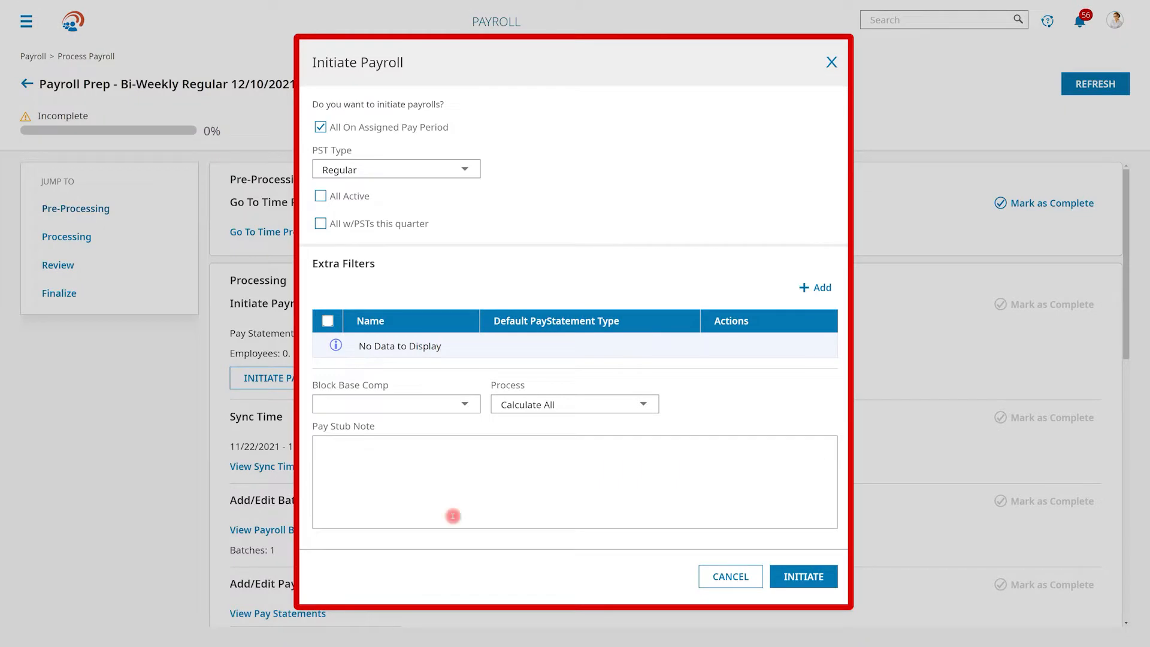
{"action": "left_click", "coordinate": [781, 577]}
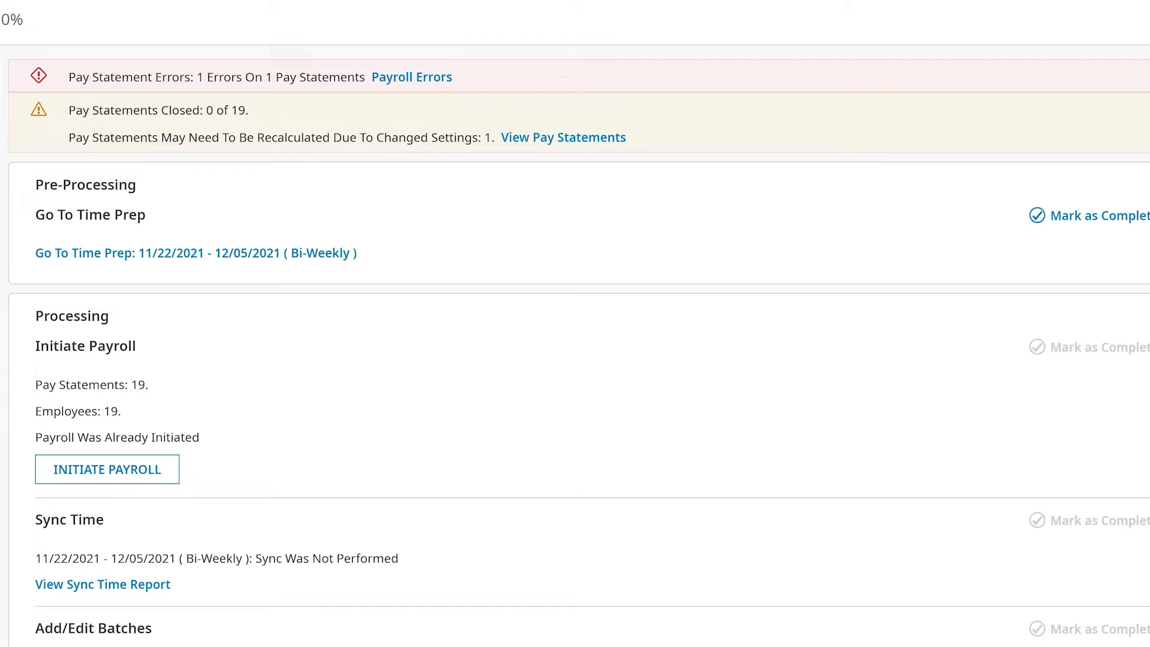
- Look through the Time Prep process for 11/22/2021 - 12/05/2021 and return to the payroll prep for Bi-Weekly Regular 12/10/2021
{"action": "left_click", "coordinate": [63, 252]}
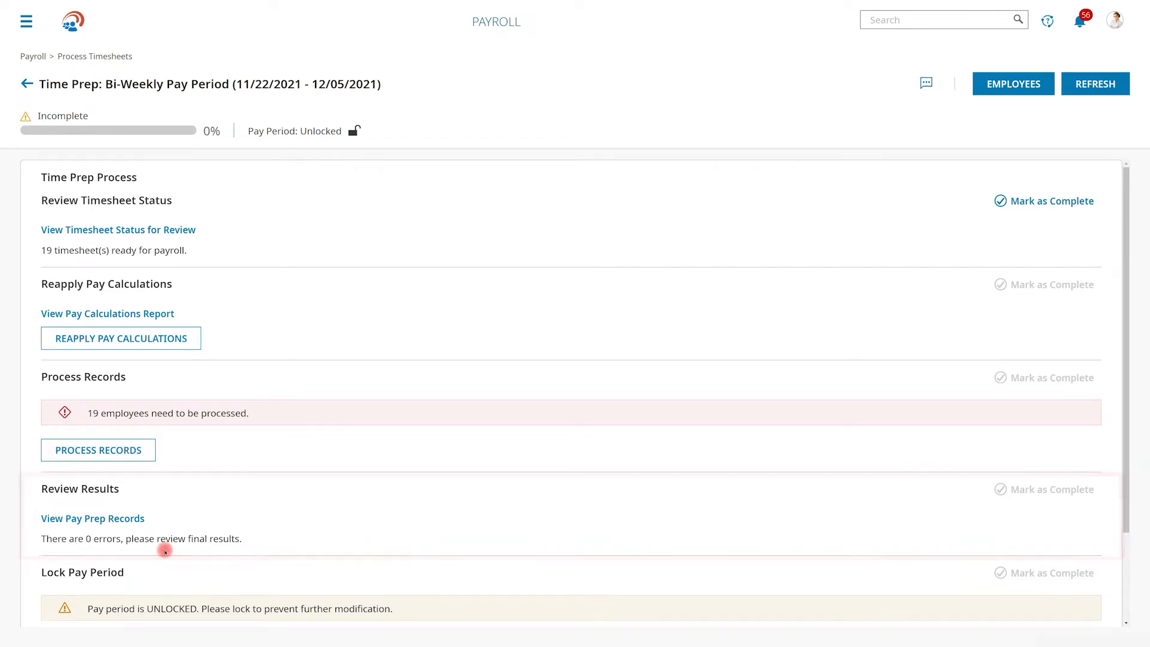
{"action": "scroll", "coordinate": [165, 550], "scroll_direction": "down", "scroll_amount": 2}
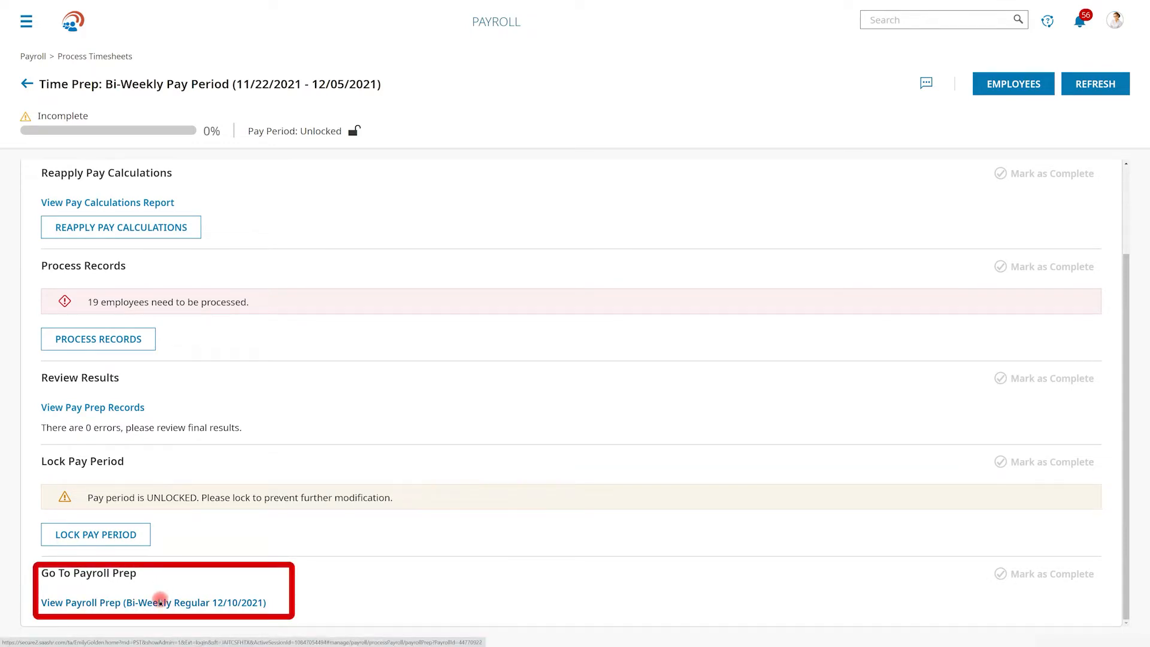
{"action": "left_click", "coordinate": [159, 601]}
- Open the Regular Earnings batch from the payroll batches for editing its pay statement records
{"action": "left_click", "coordinate": [83, 238]}
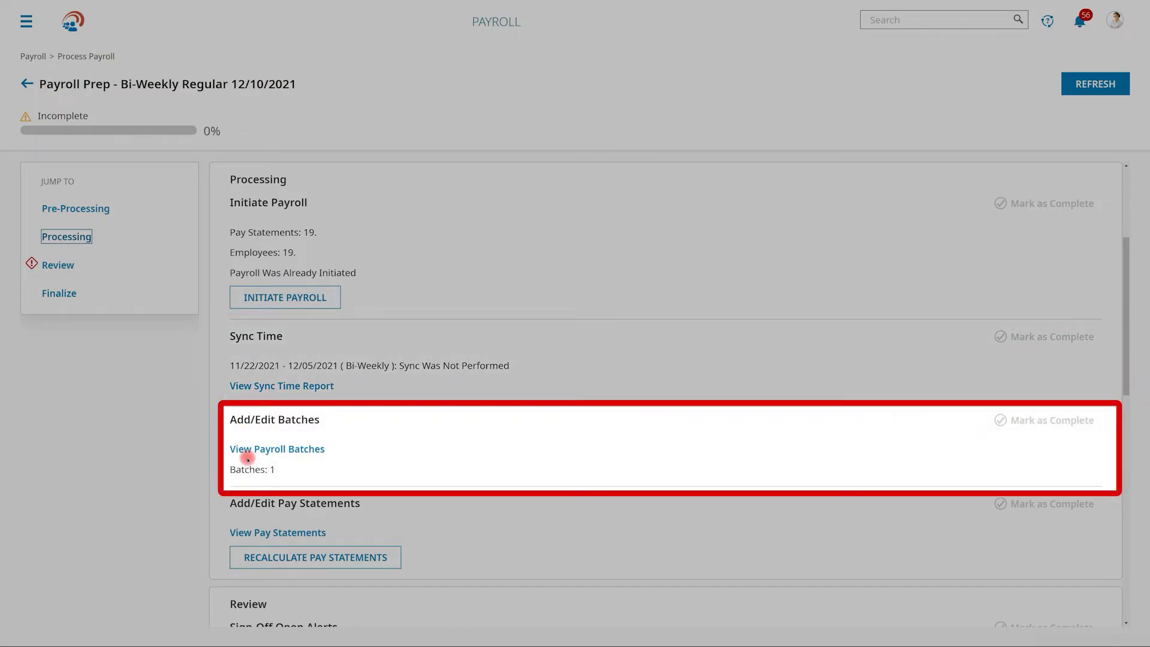
{"action": "left_click", "coordinate": [248, 451]}
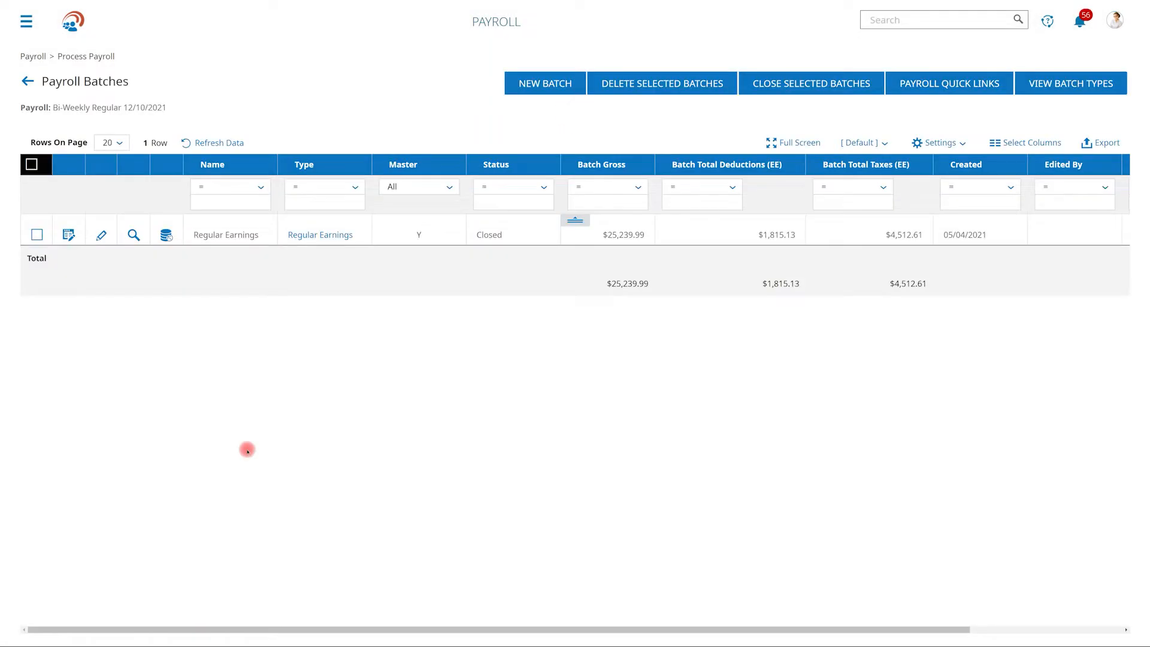
{"action": "left_click", "coordinate": [69, 233]}
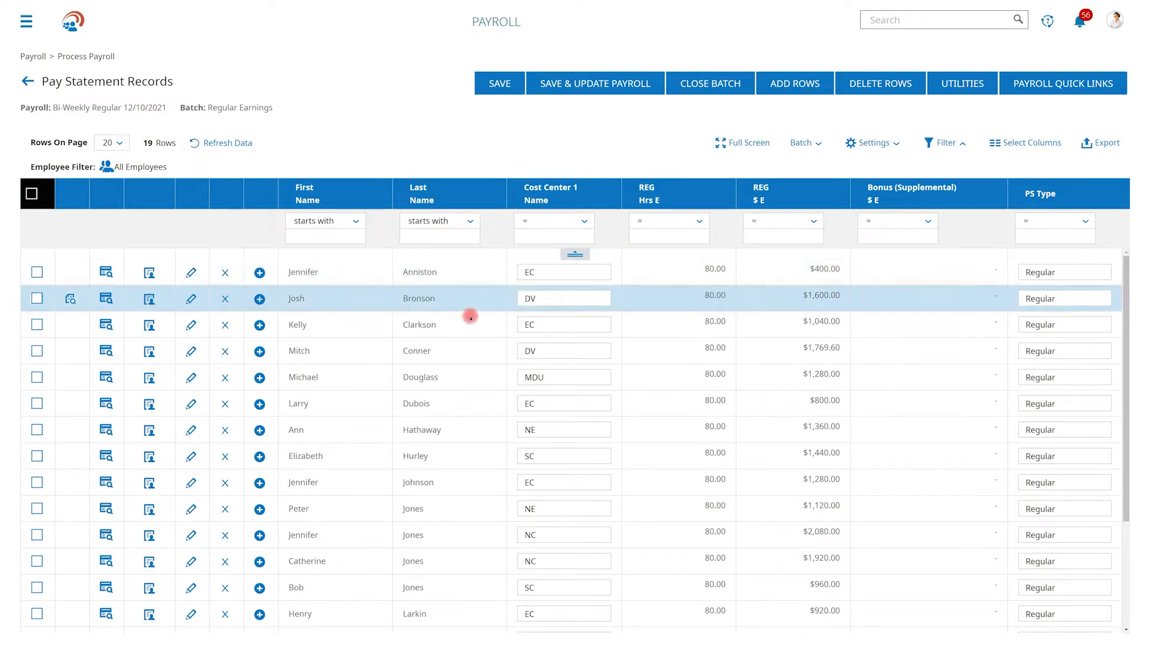
- Step through the regular hours, regular earnings and supplemental bonus cells of the pay statement records, starting at the second employee
{"action": "left_click", "coordinate": [699, 297]}
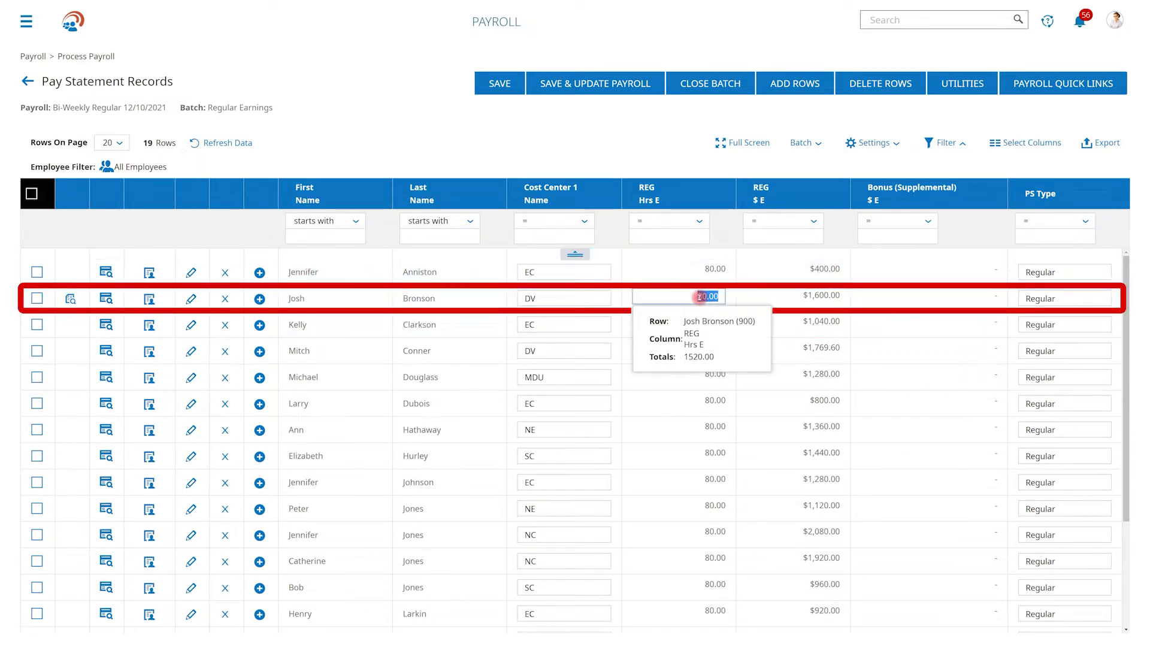
{"action": "key", "text": "Down"}
{"action": "key", "text": "Down"}
{"action": "key", "text": "Down"}
{"action": "key", "text": "Tab"}
{"action": "key", "text": "Tab"}
{"action": "key", "text": "Down"}
{"action": "key", "text": "Down"}
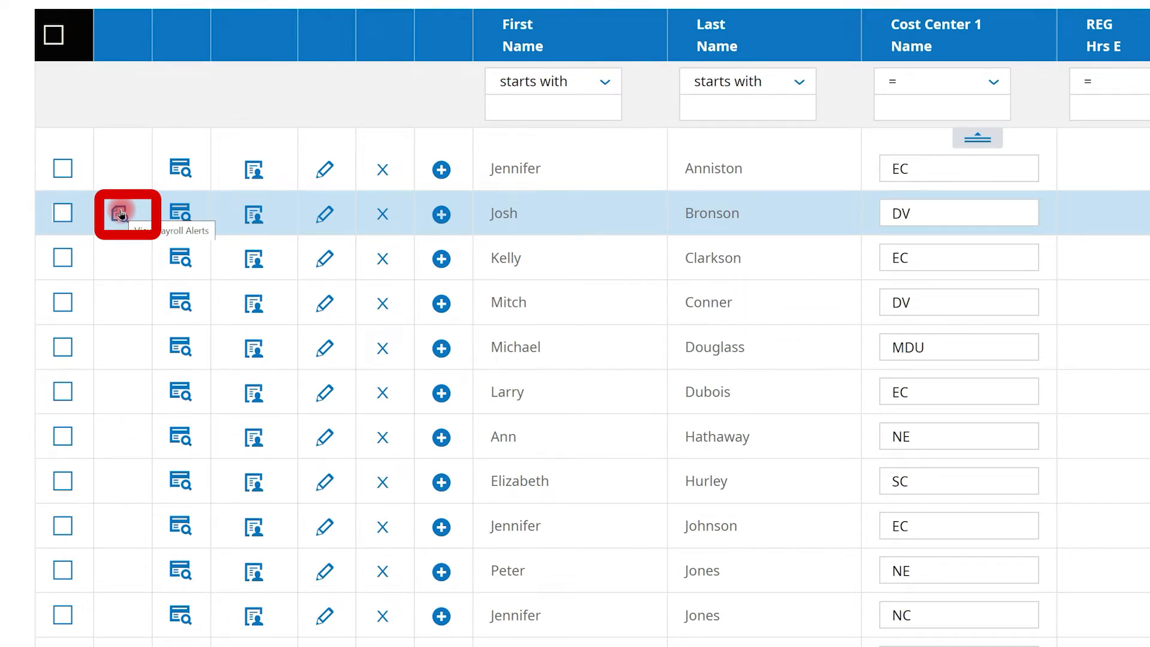
- Open the payroll alert for the flagged employee and mark the bonus reminder as completed
{"action": "left_click", "coordinate": [119, 213]}
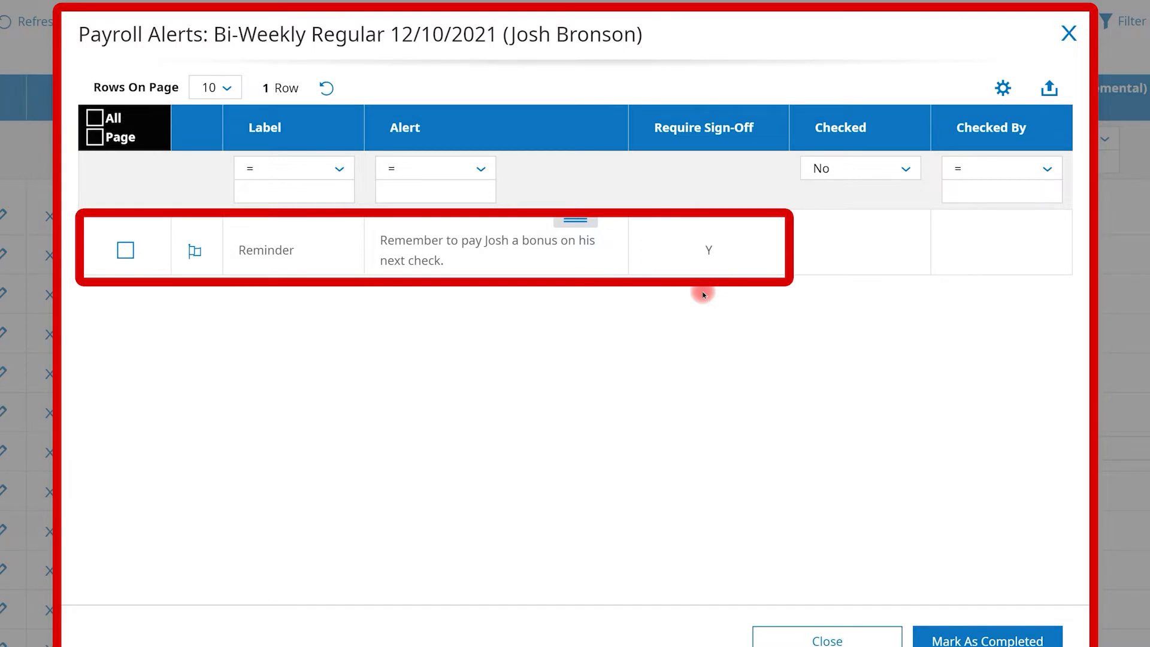
{"action": "left_click", "coordinate": [193, 253]}
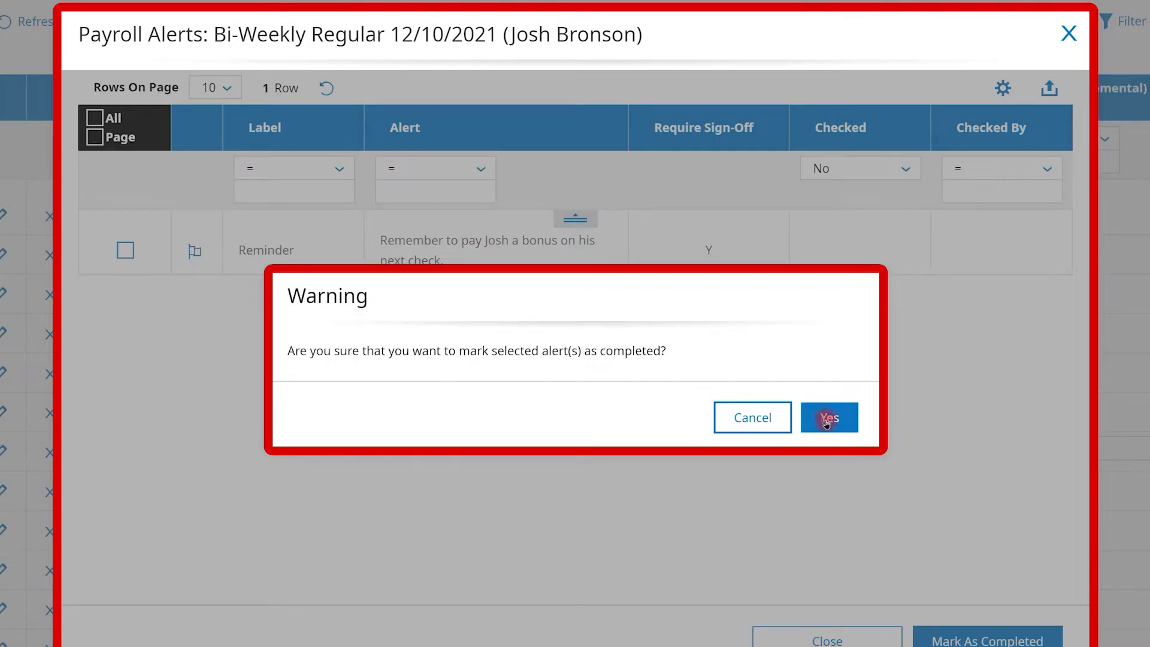
{"action": "left_click", "coordinate": [827, 420]}
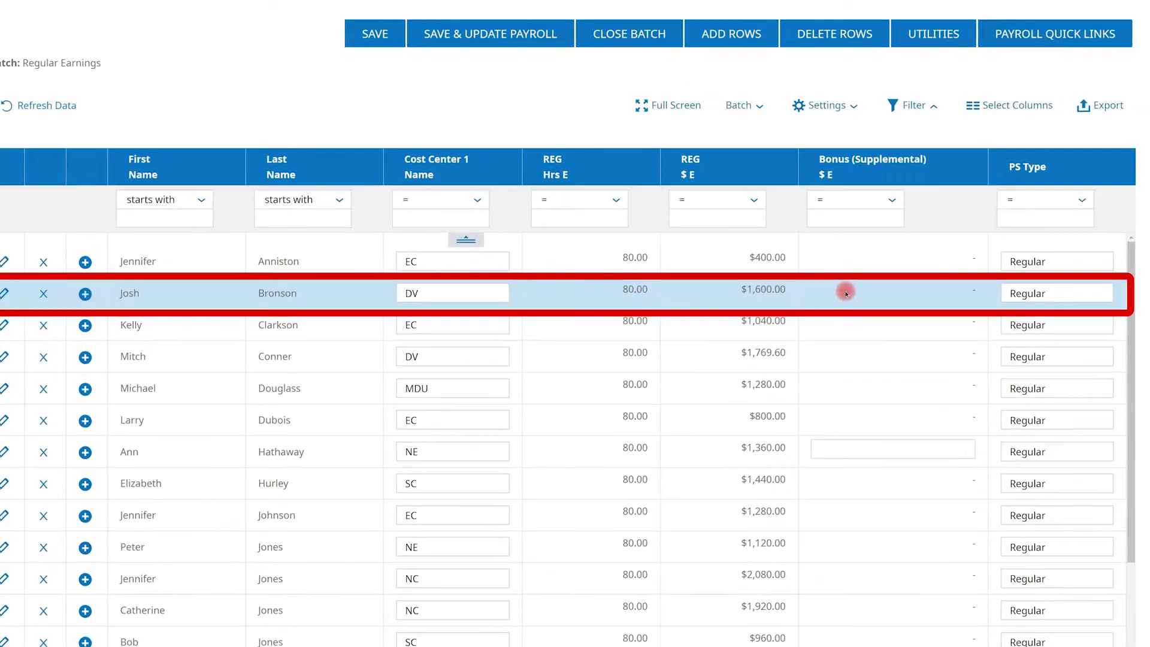
- Add an extra pay statement row for the second employee and enter a supplemental bonus of 500 in it
{"action": "left_click", "coordinate": [877, 297]}
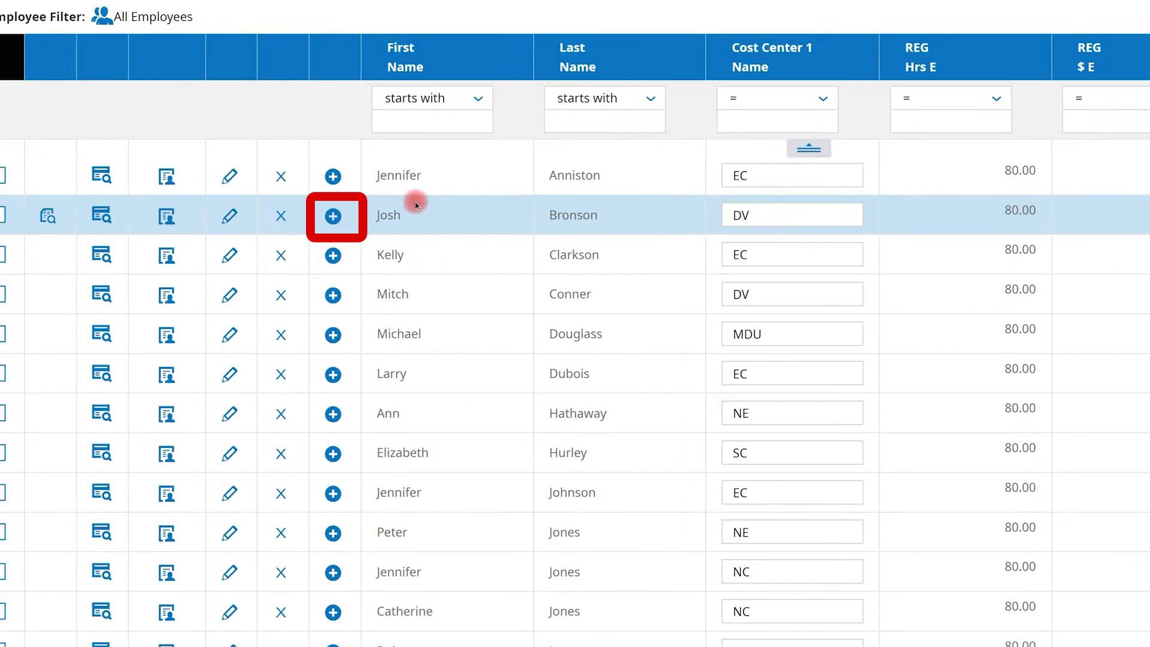
{"action": "left_click", "coordinate": [35, 245]}
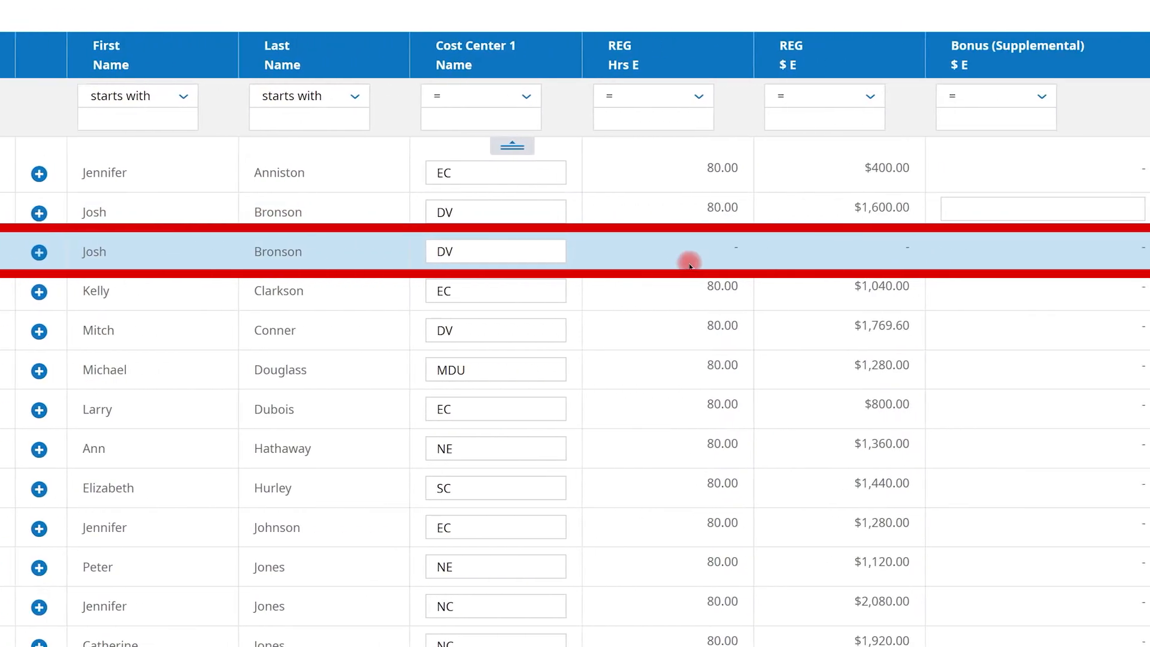
{"action": "left_click", "coordinate": [1017, 250]}
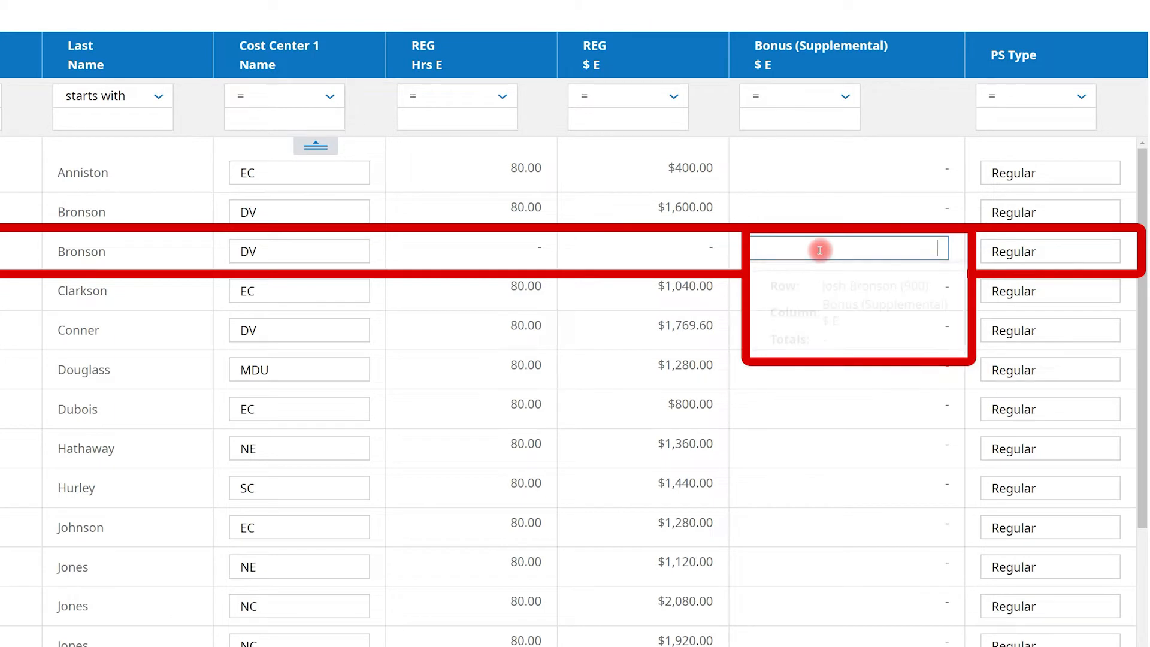
{"action": "type", "text": "500"}
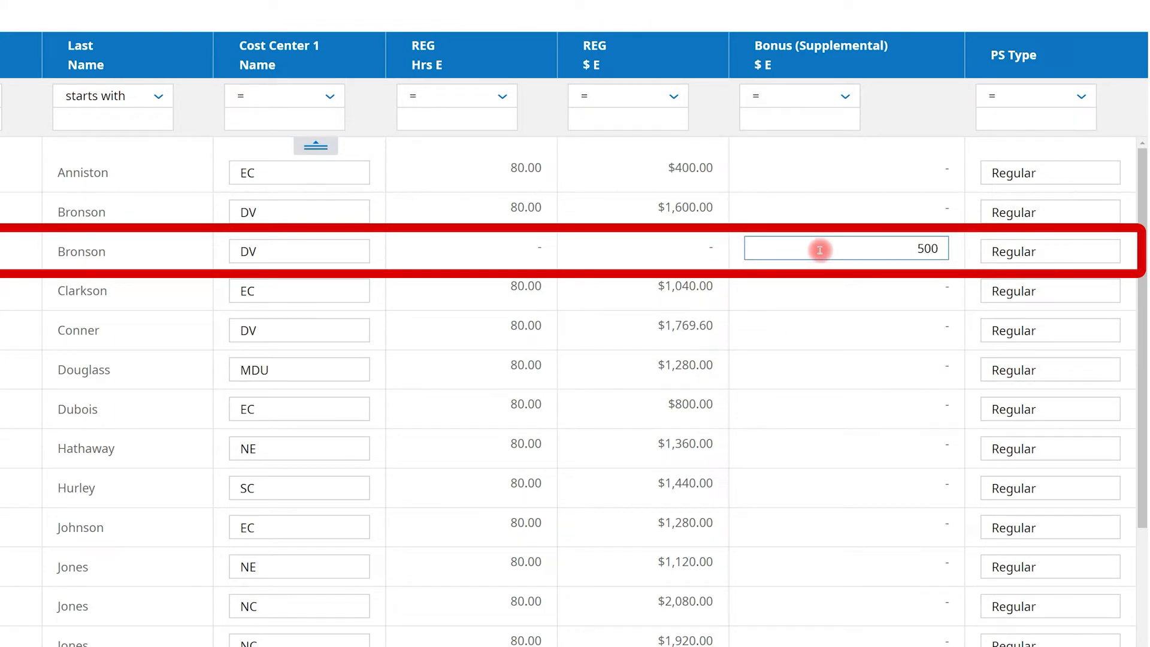
- Set the added row's PS Type to Bonus and save the batch edits to the payroll
{"action": "left_click", "coordinate": [1031, 251]}
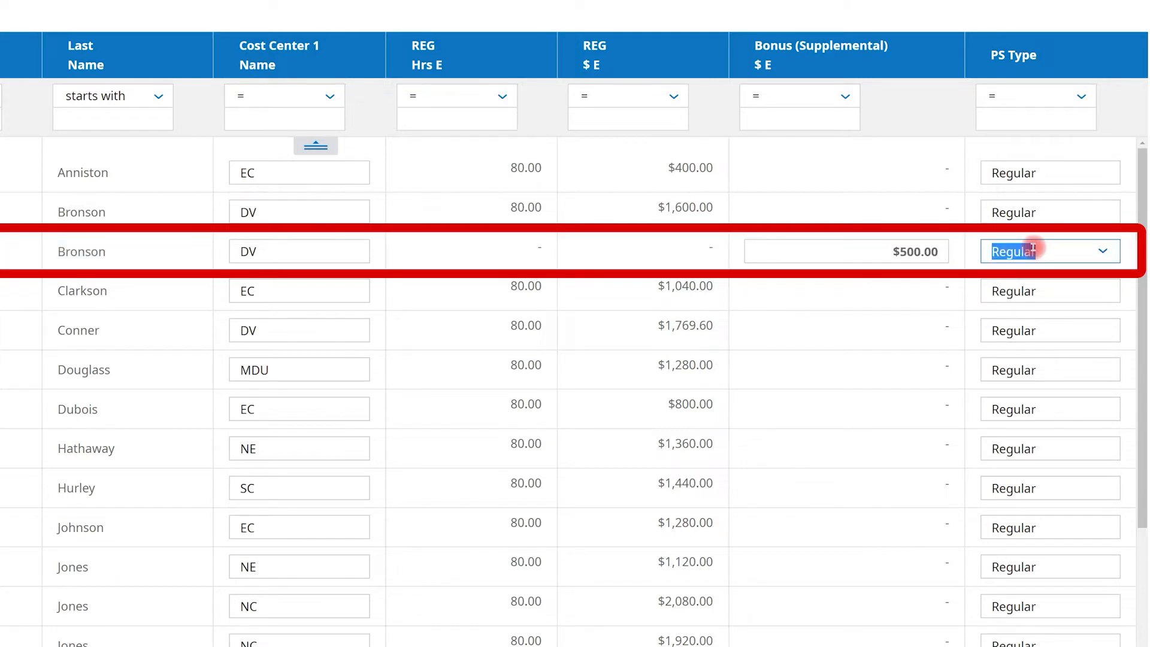
{"action": "left_click", "coordinate": [1109, 250]}
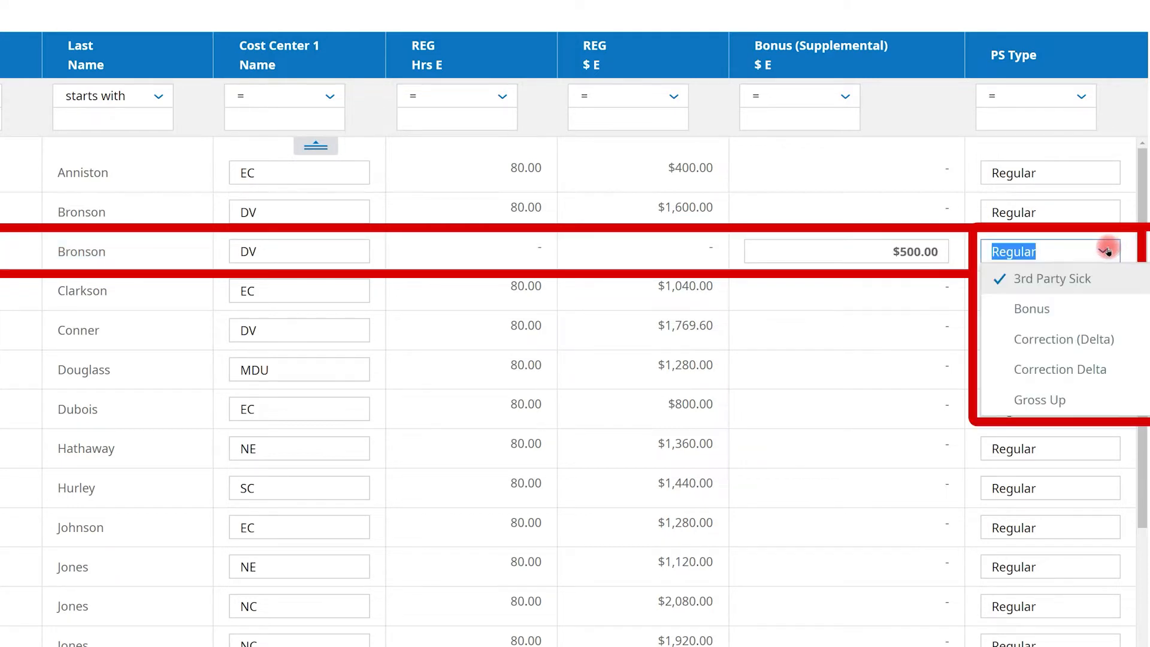
{"action": "left_click", "coordinate": [1031, 309]}
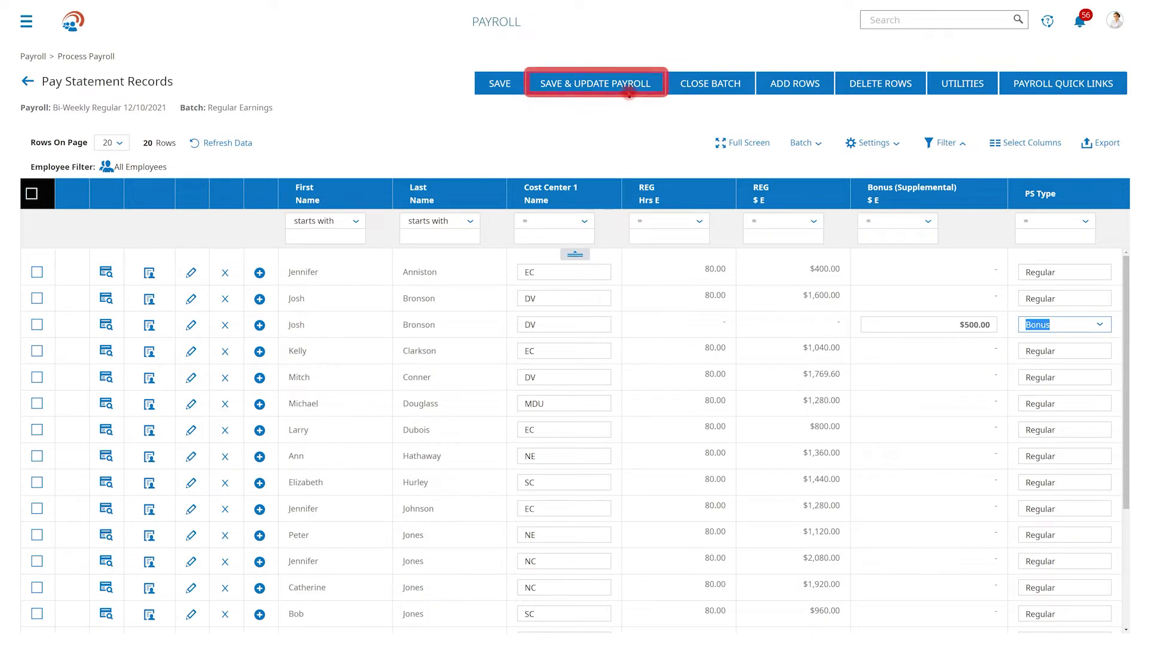
{"action": "left_click", "coordinate": [628, 89]}
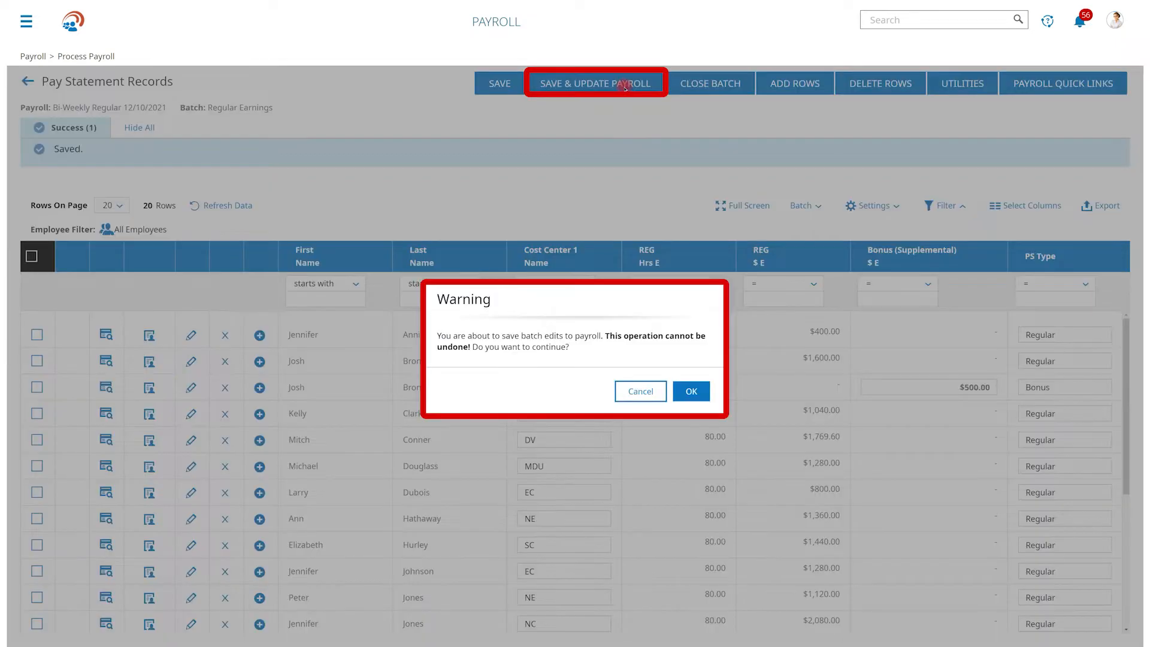
{"action": "left_click", "coordinate": [694, 390]}
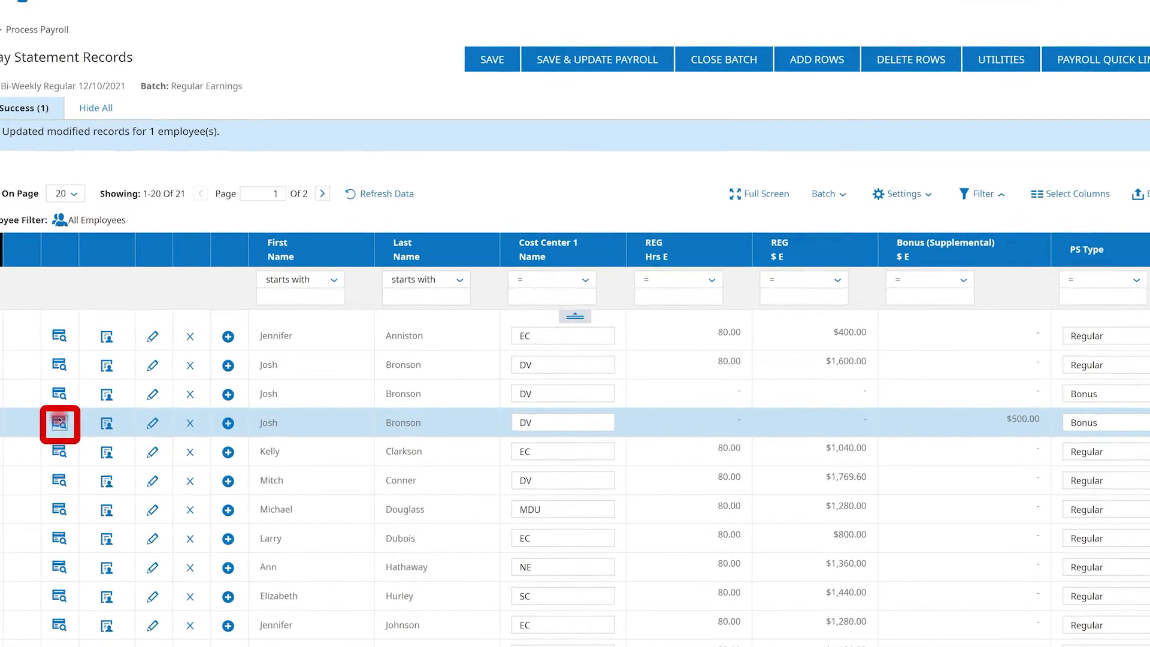
- Preview the employee's bonus pay statement and check its earnings, deductions, taxes and net pay
{"action": "left_click", "coordinate": [59, 421]}
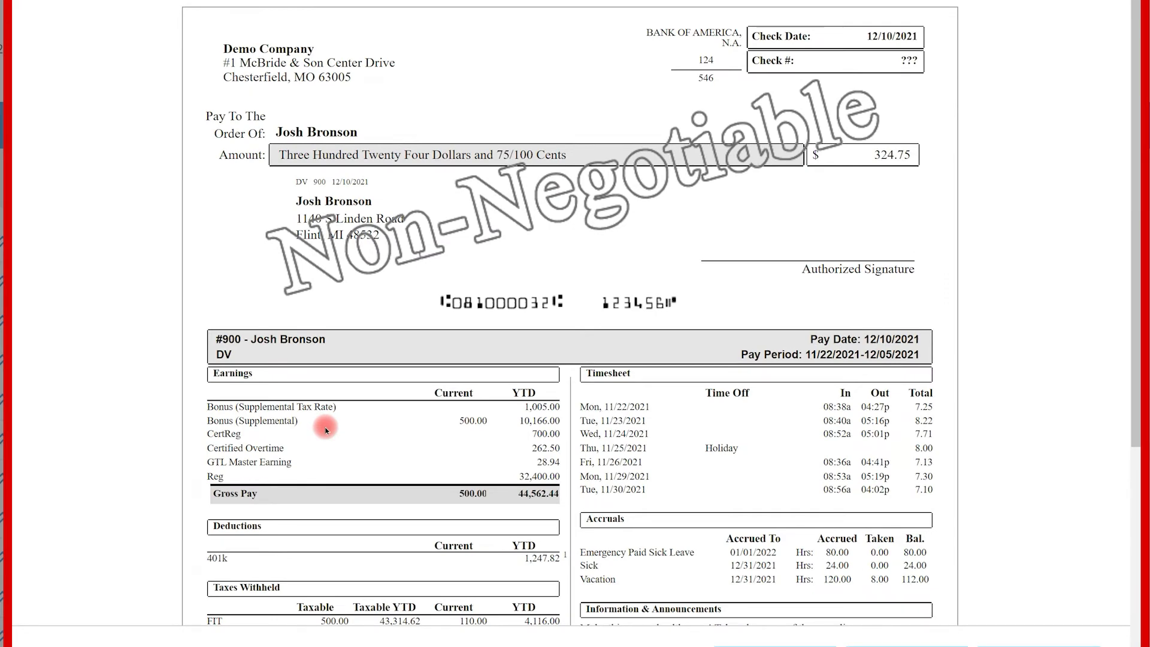
{"action": "scroll", "coordinate": [326, 430], "scroll_direction": "down", "scroll_amount": 3}
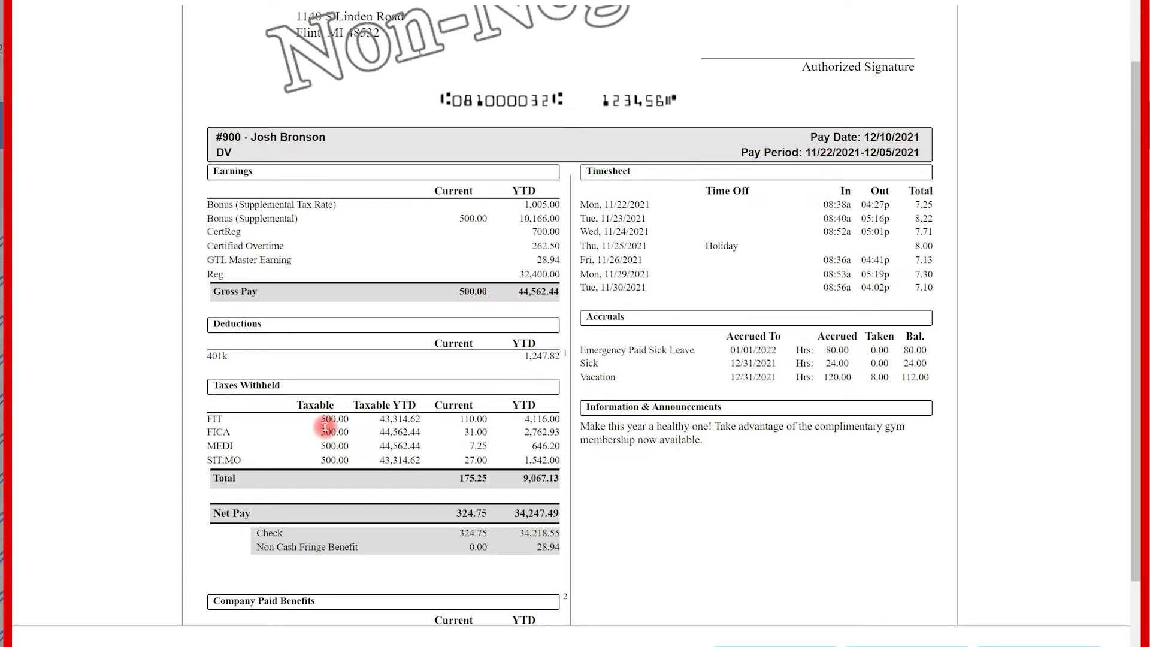
{"action": "scroll", "coordinate": [325, 426], "scroll_direction": "down", "scroll_amount": 3}
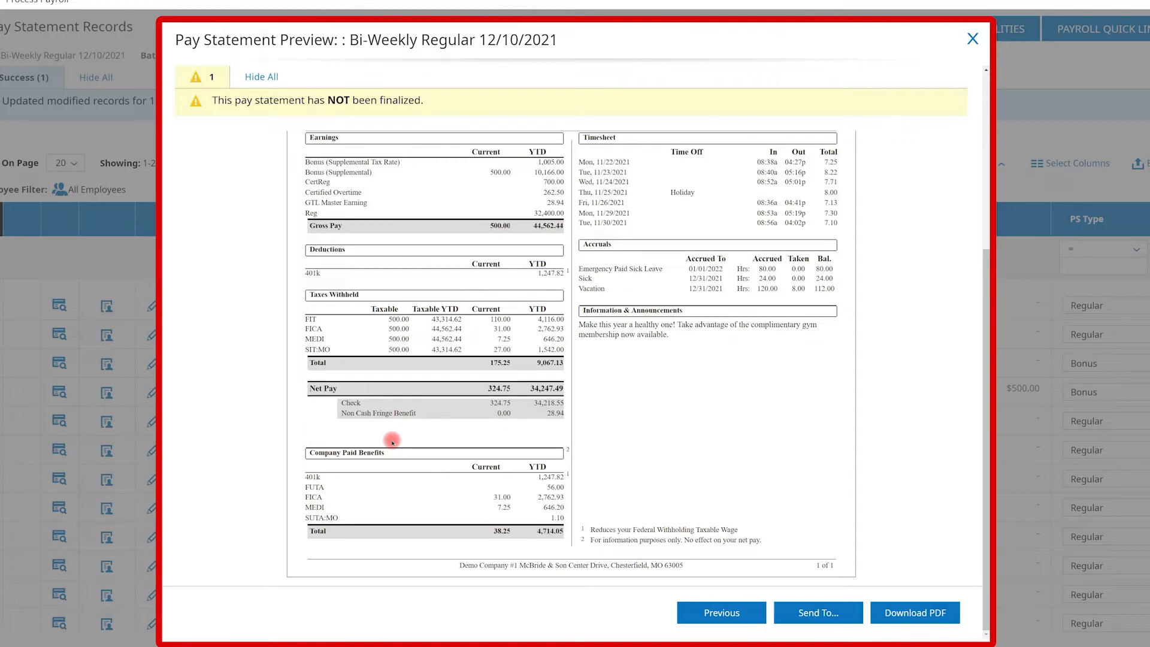
{"action": "left_click", "coordinate": [973, 39]}
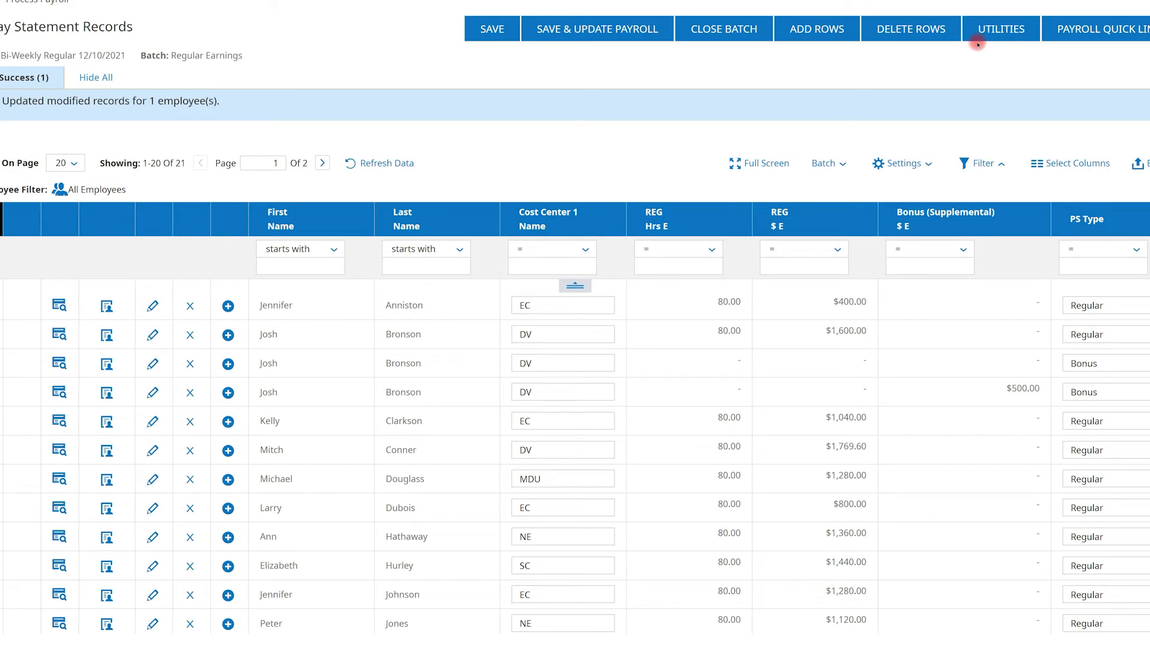
- Close editing of the Regular Earnings batch and return to the payroll prep
{"action": "left_click", "coordinate": [751, 28]}
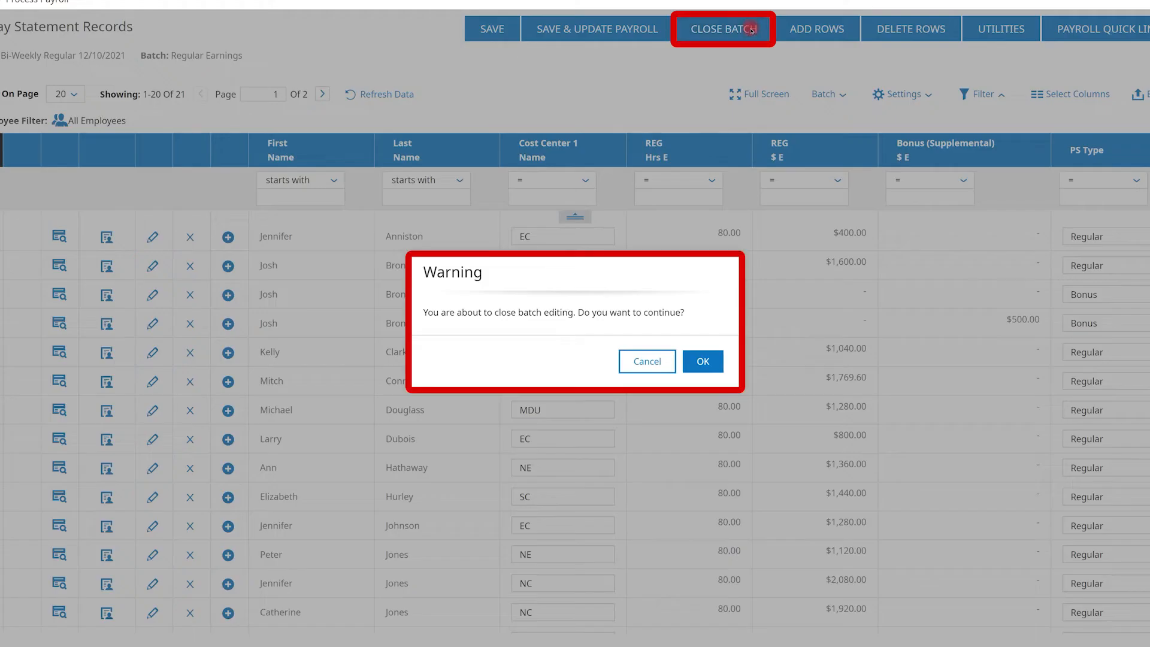
{"action": "left_click", "coordinate": [696, 361]}
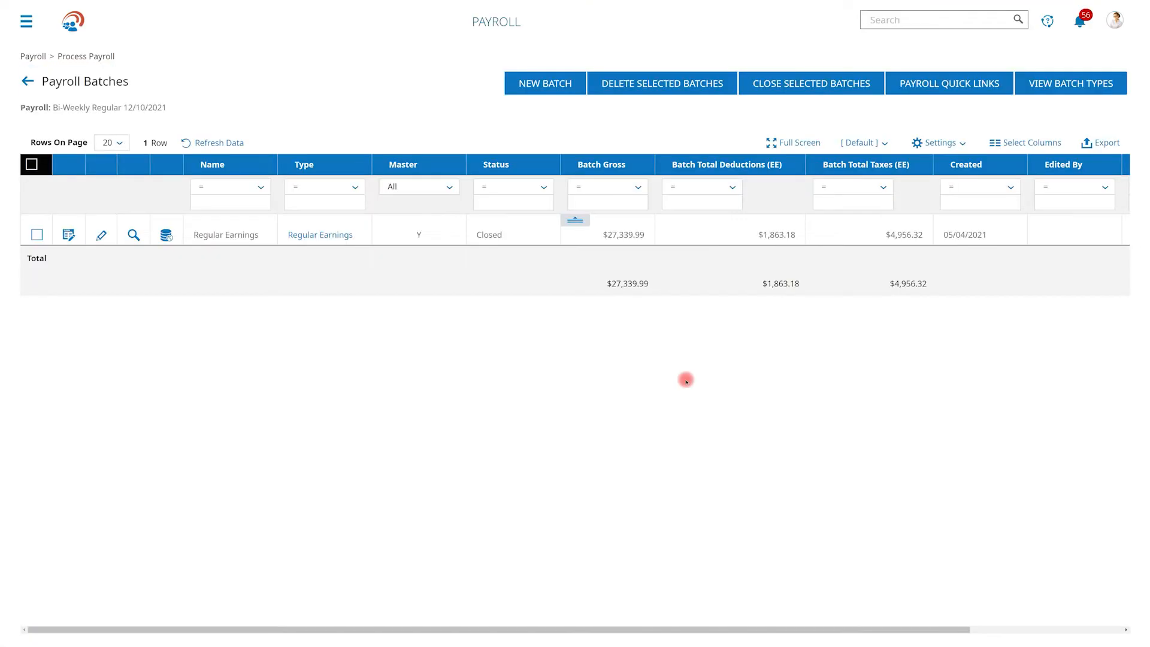
{"action": "left_click", "coordinate": [27, 81]}
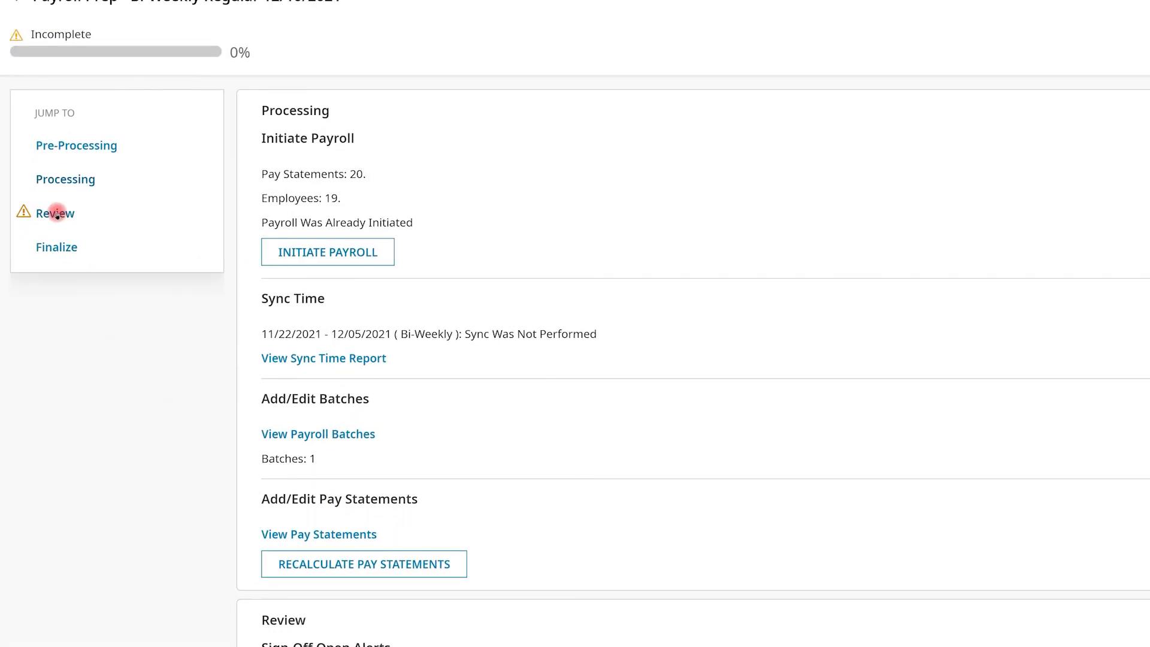
- Close the payroll in the Review stage and lock its pay statements
{"action": "left_click", "coordinate": [56, 214]}
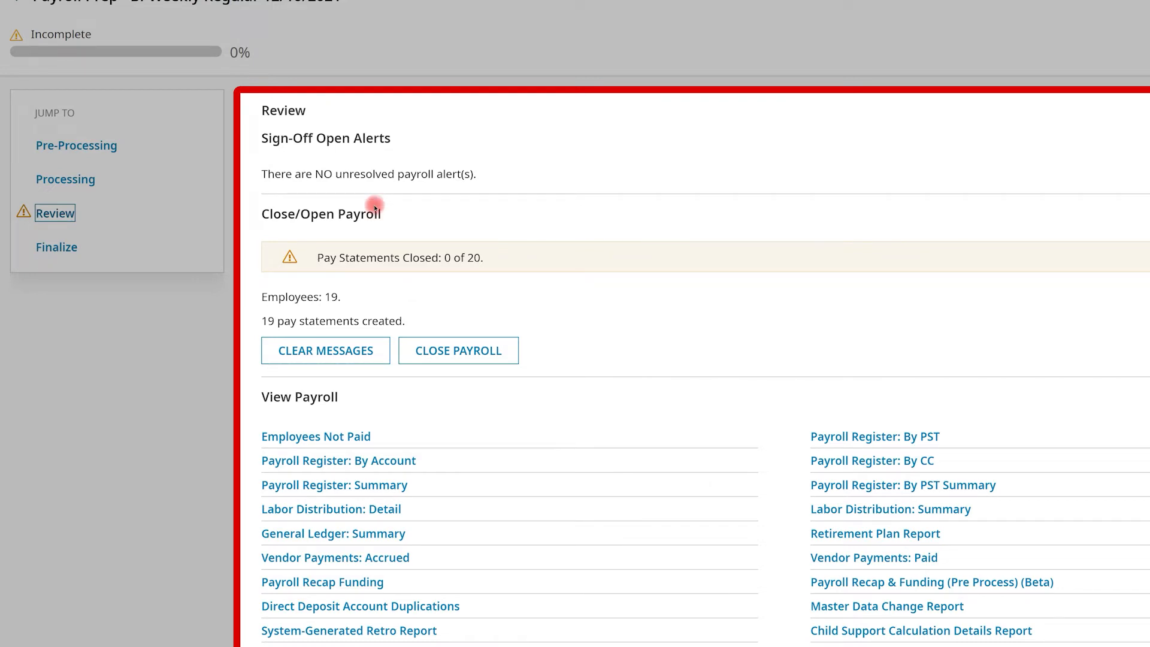
{"action": "left_click", "coordinate": [441, 350]}
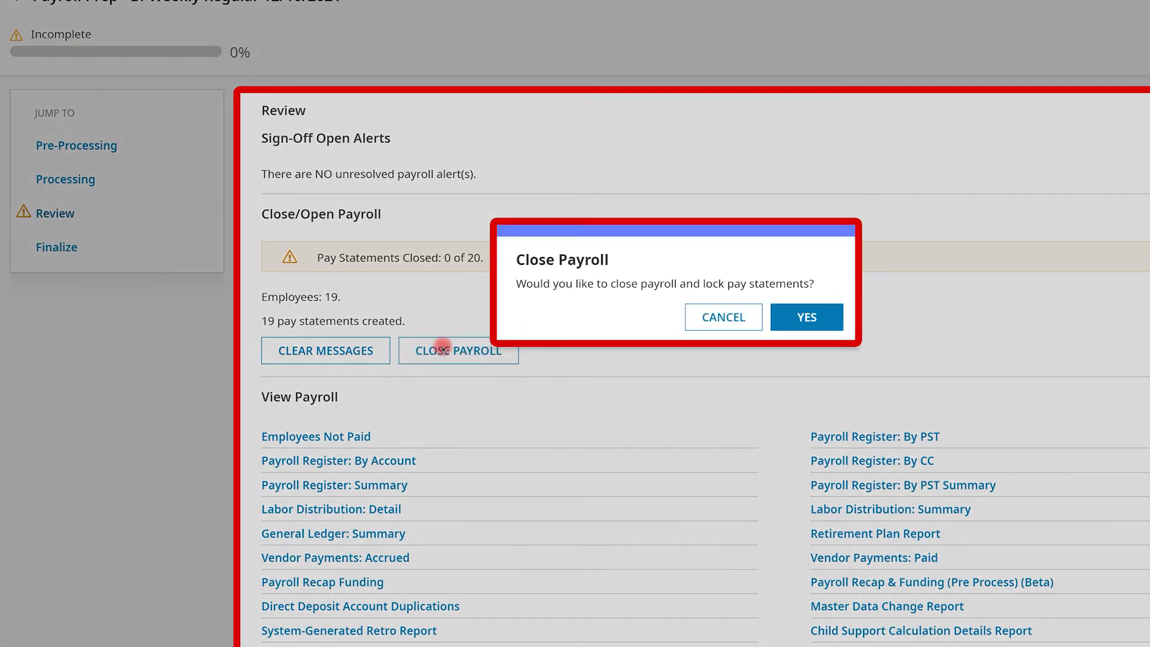
{"action": "left_click", "coordinate": [783, 316]}
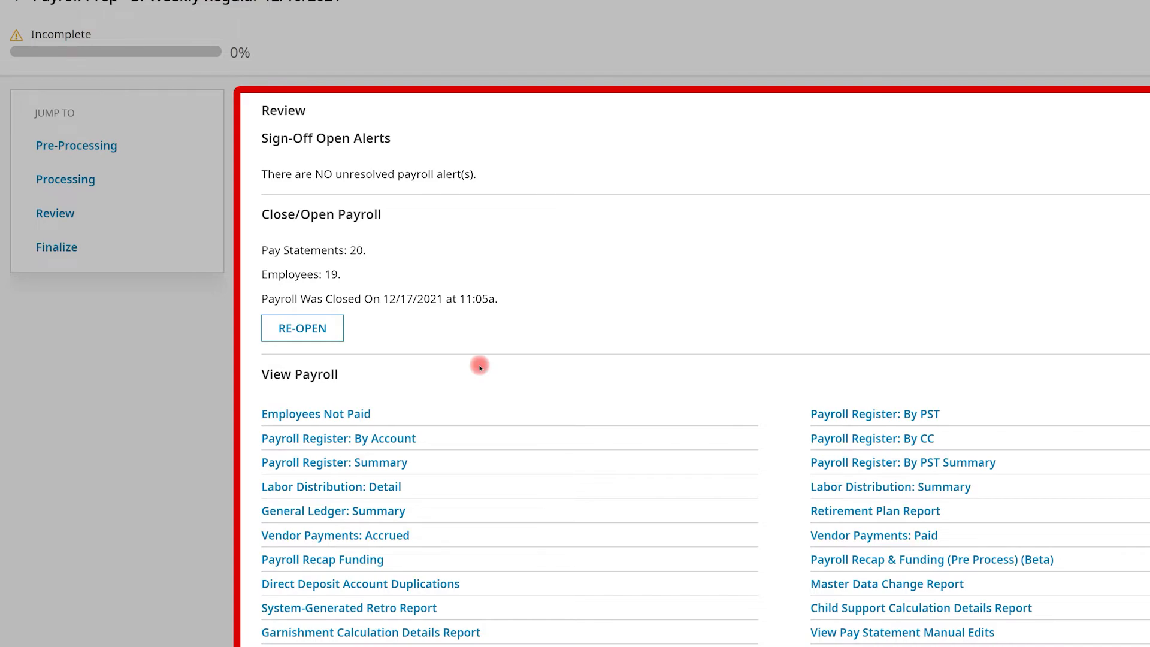
- Examine the Payroll Register: By PST report for Bi-Weekly Regular 12/10/2021 and return to the payroll prep
{"action": "left_click", "coordinate": [832, 413]}
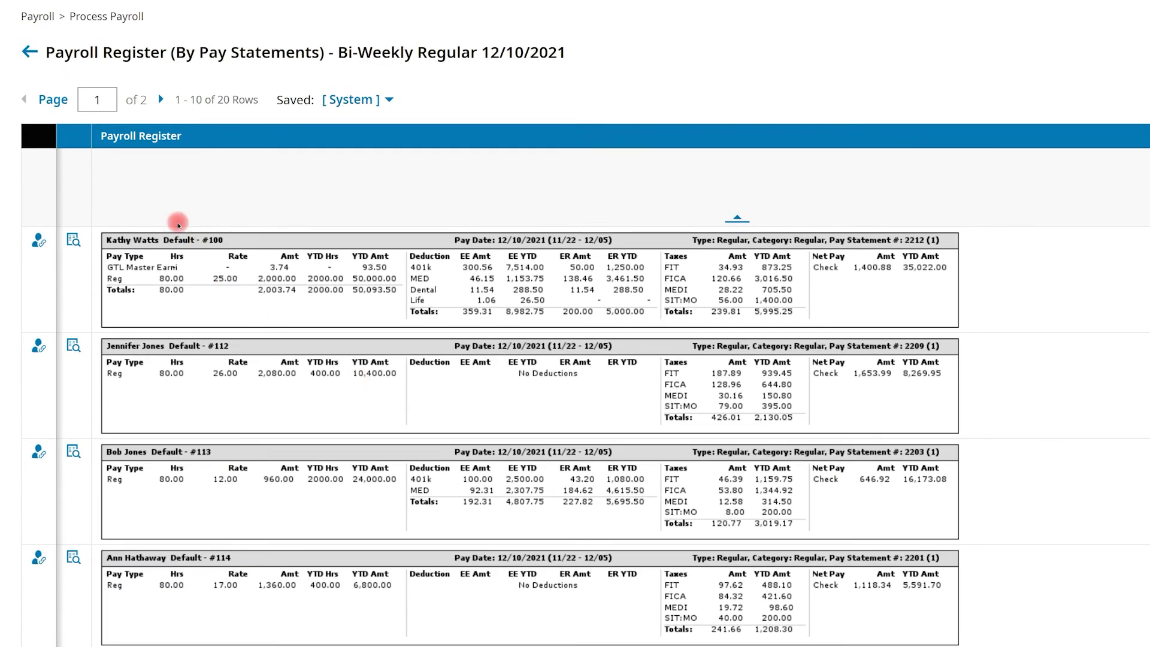
{"action": "left_click", "coordinate": [27, 54]}
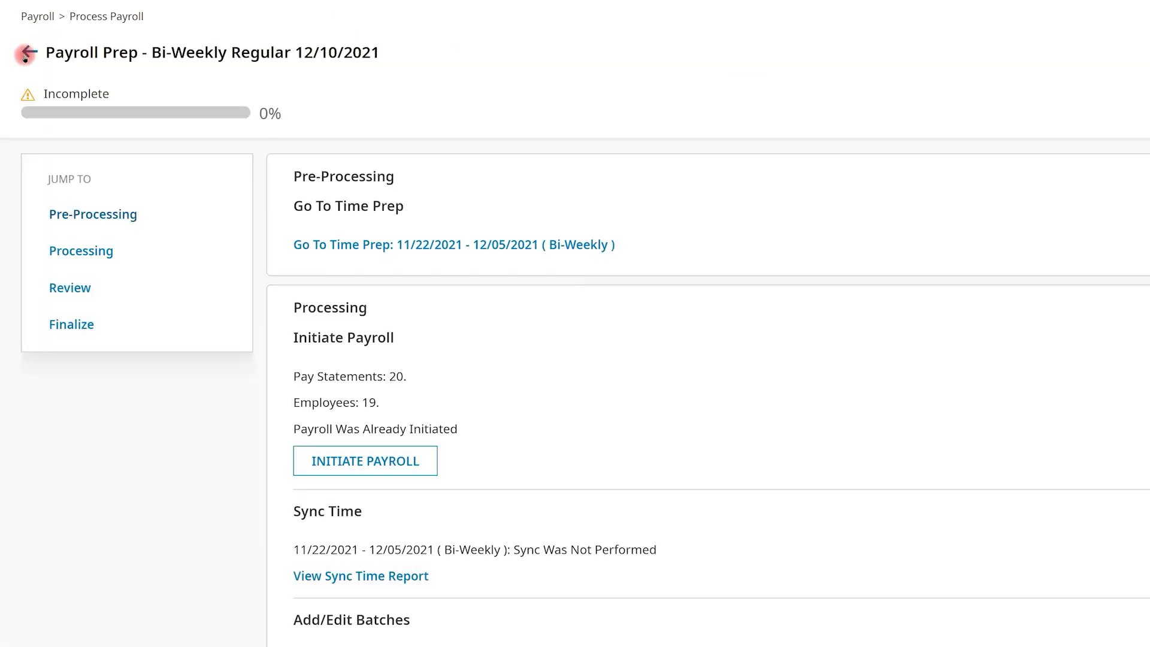
- Examine the General Ledger: Summary report for Bi-Weekly Regular 12/10/2021 and return to the payroll prep
{"action": "left_click", "coordinate": [71, 289]}
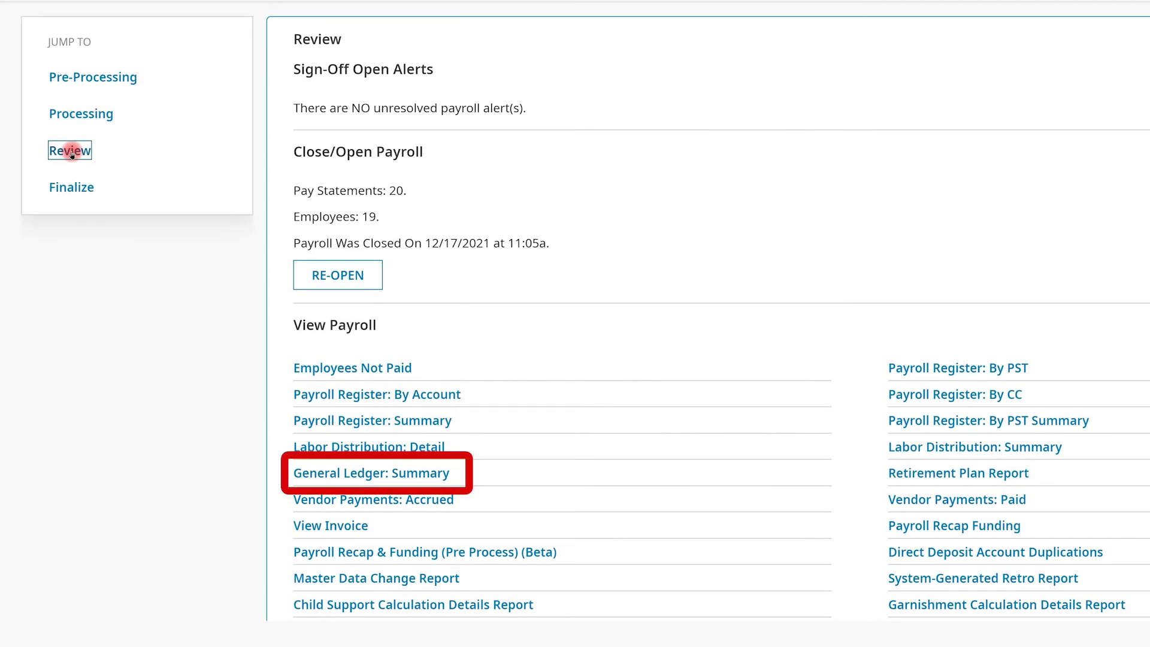
{"action": "left_click", "coordinate": [329, 475]}
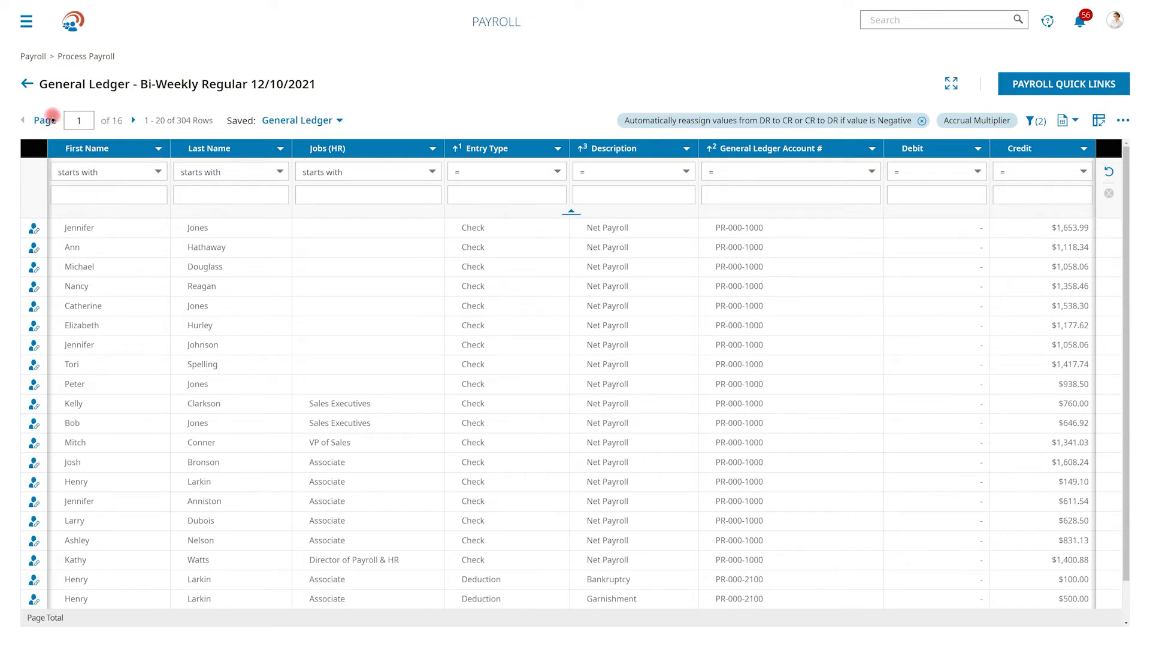
{"action": "left_click", "coordinate": [28, 84]}
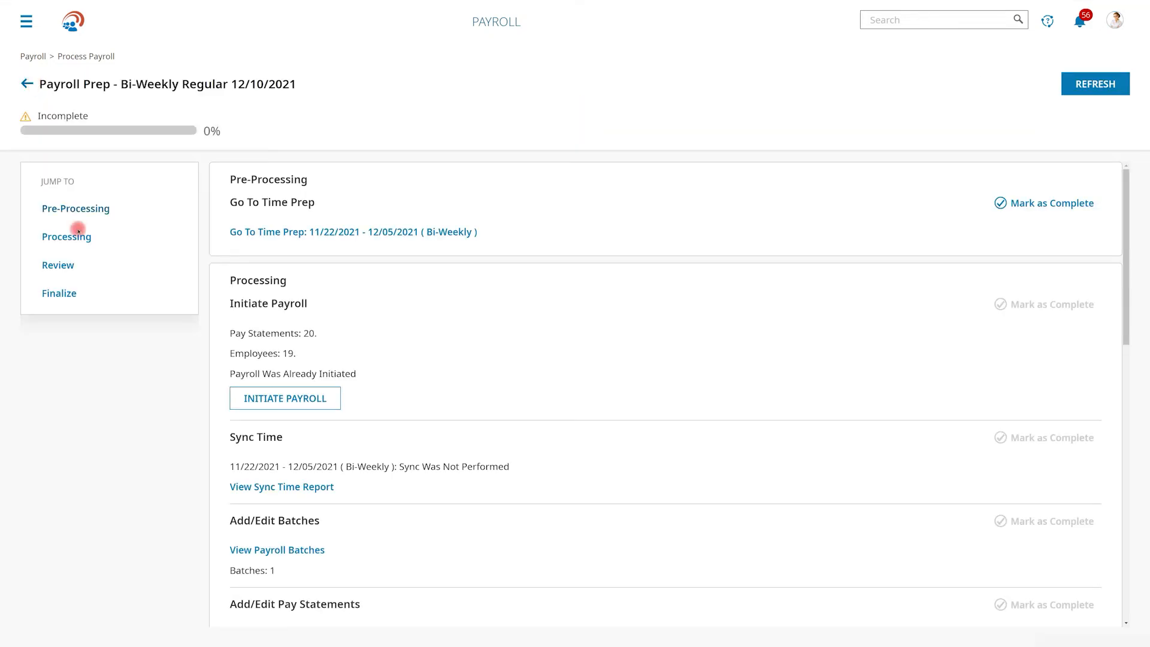
- Examine the Payroll Recap Funding report's taxes, vendor liabilities, general ledger summary and wage charts, and return to the payroll prep
{"action": "left_click", "coordinate": [67, 263]}
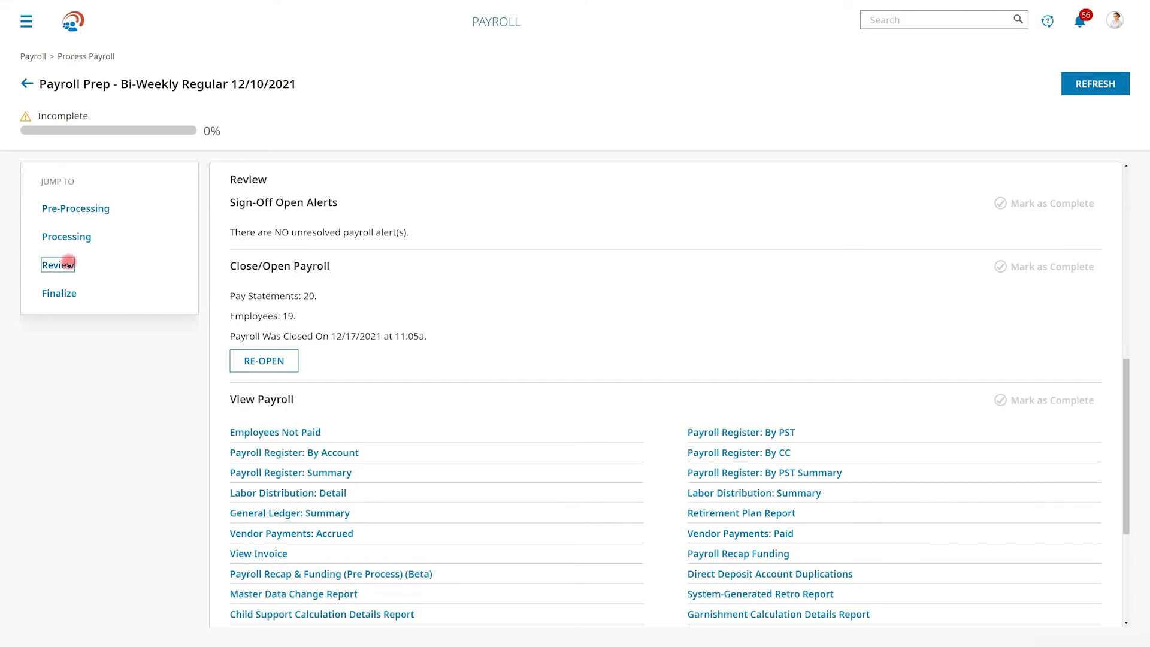
{"action": "left_click", "coordinate": [706, 554]}
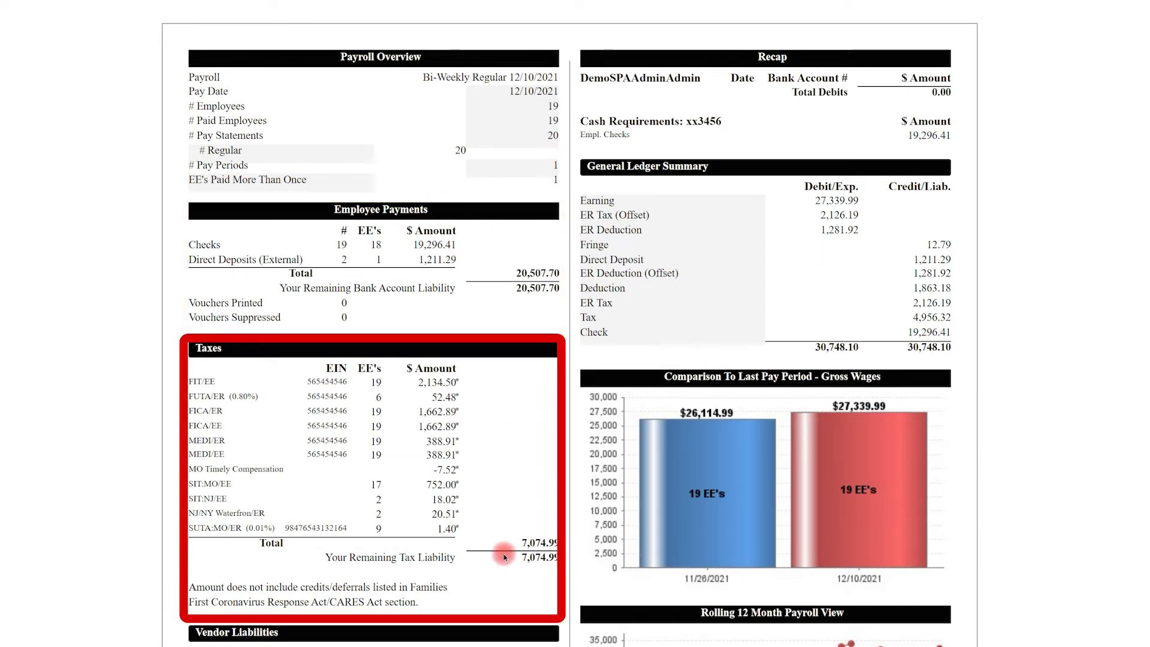
{"action": "scroll", "coordinate": [504, 556], "scroll_direction": "down", "scroll_amount": 2}
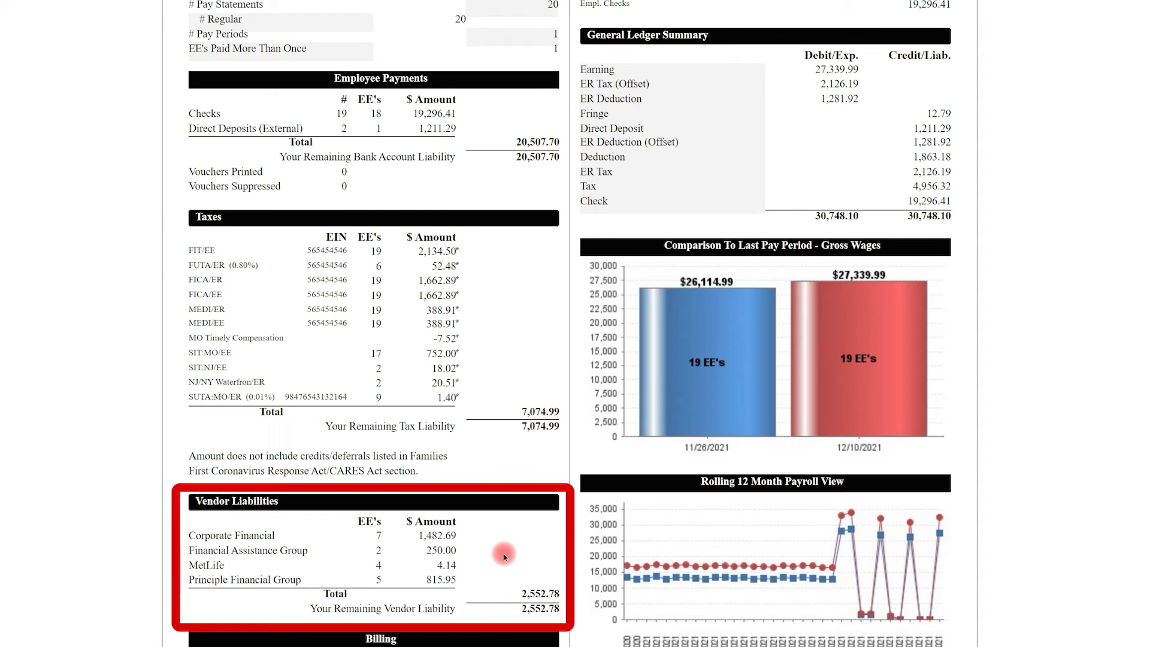
{"action": "scroll", "coordinate": [504, 557], "scroll_direction": "up", "scroll_amount": 2}
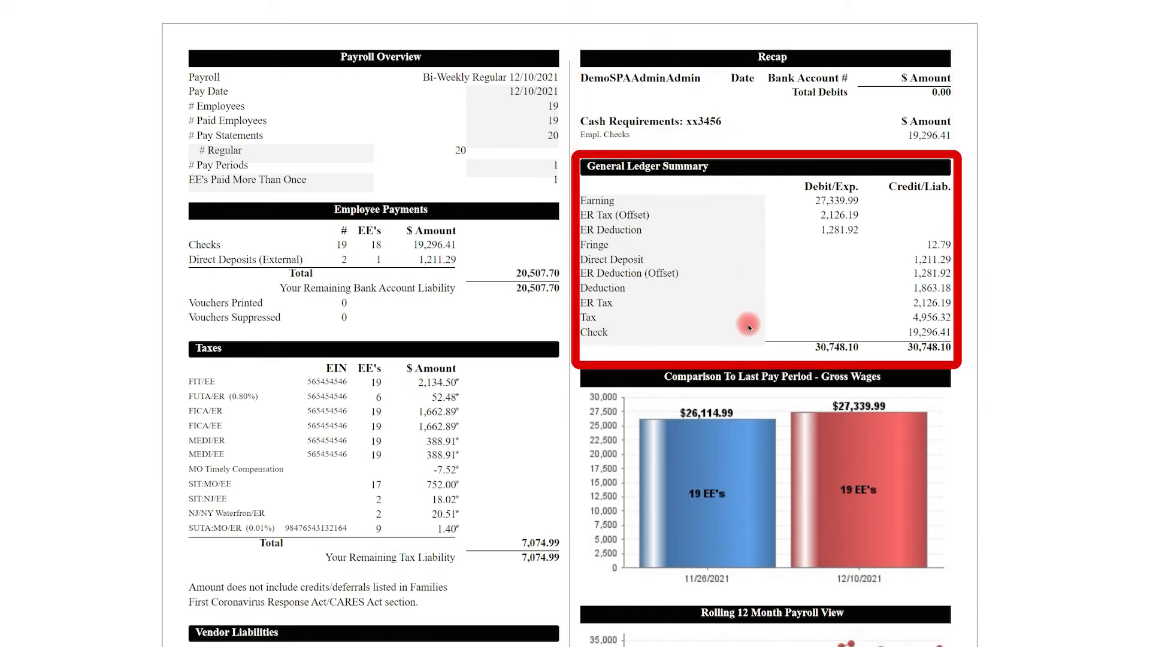
{"action": "scroll", "coordinate": [750, 343], "scroll_direction": "down", "scroll_amount": 3}
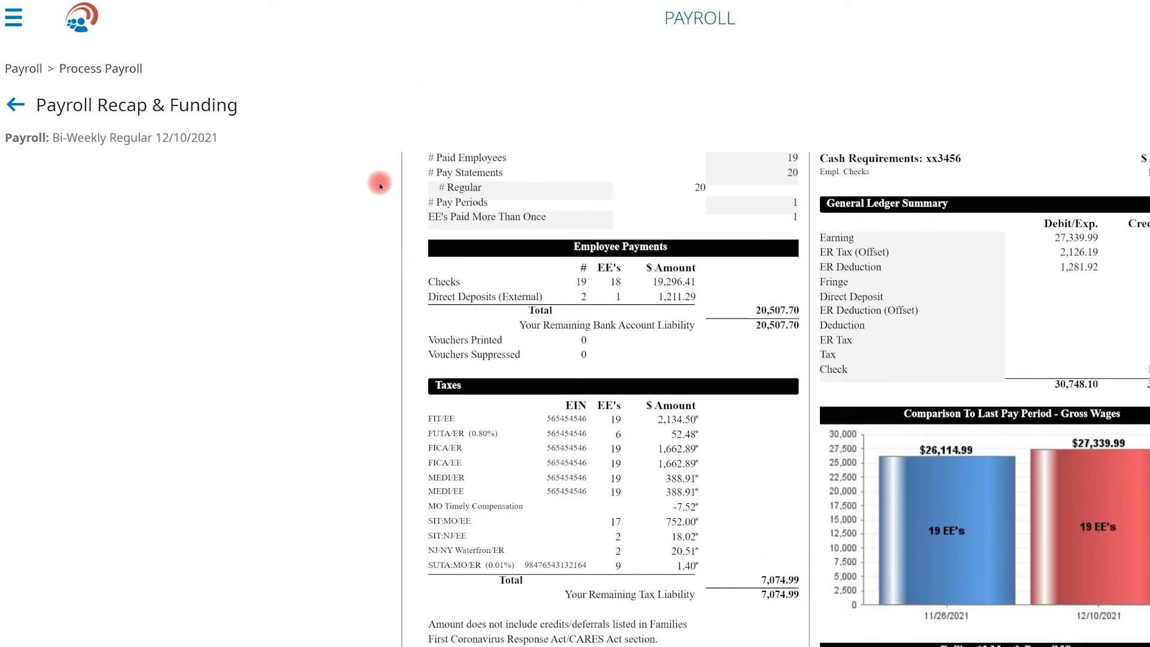
{"action": "left_click", "coordinate": [29, 117]}
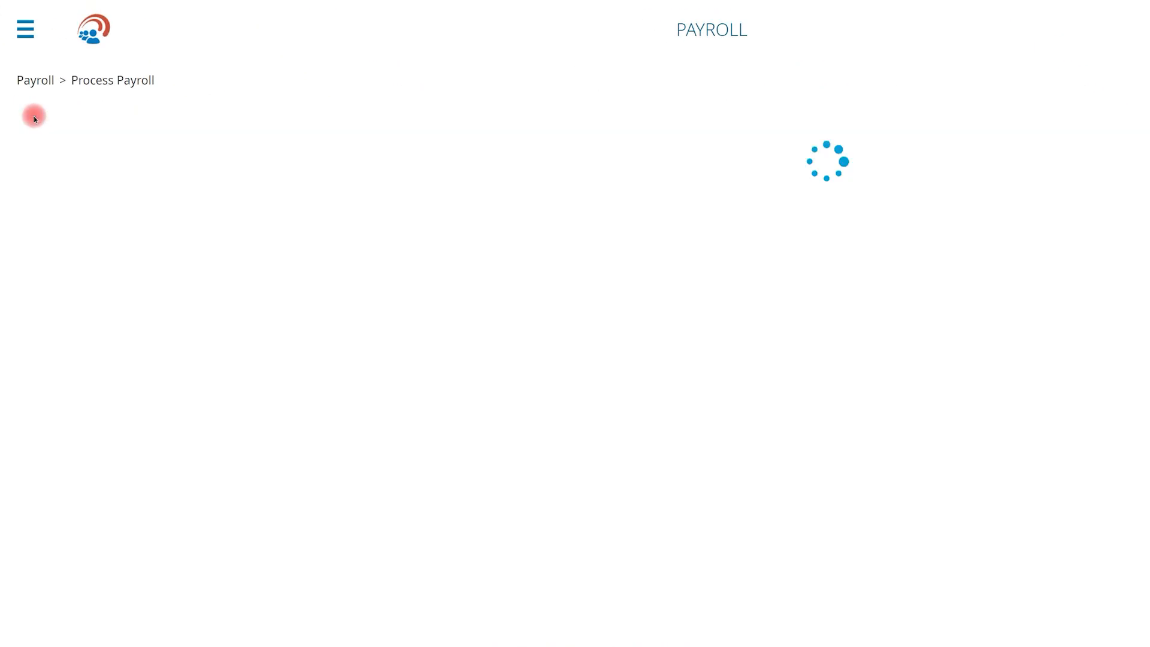
- Look through the remaining View Payroll reports in the Review stage, including Master Data Change Report and View Pay Statement Manual Edits
{"action": "left_click", "coordinate": [86, 385]}
{"action": "scroll", "coordinate": [132, 360], "scroll_direction": "down", "scroll_amount": 4}
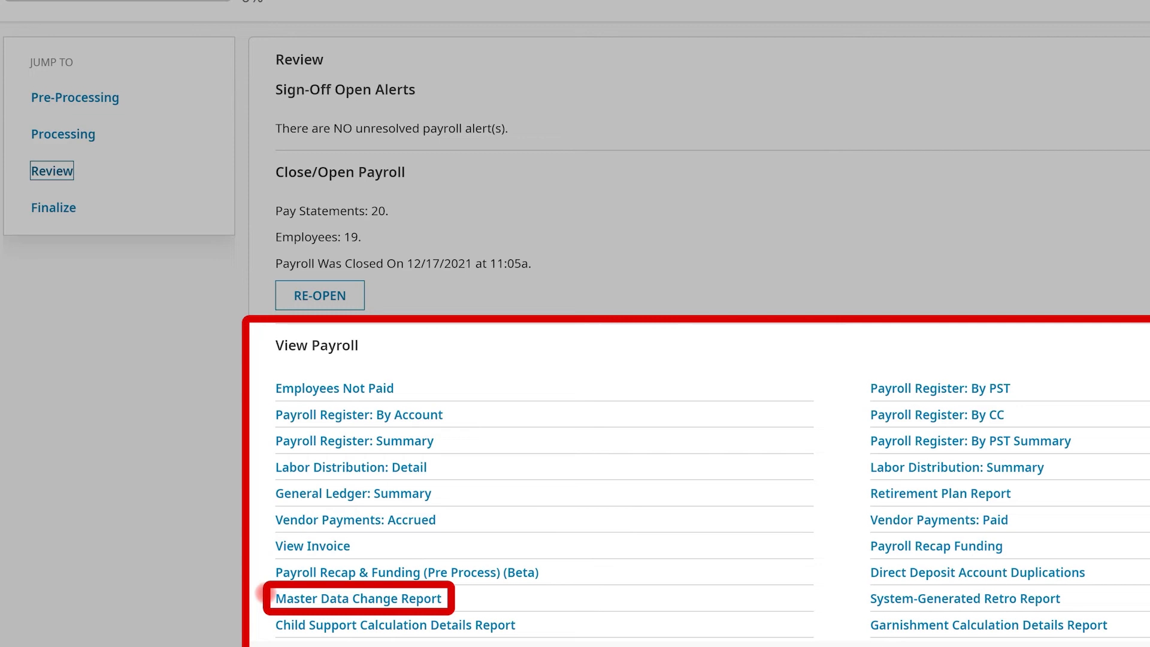
{"action": "scroll", "coordinate": [264, 594], "scroll_direction": "down", "scroll_amount": 1}
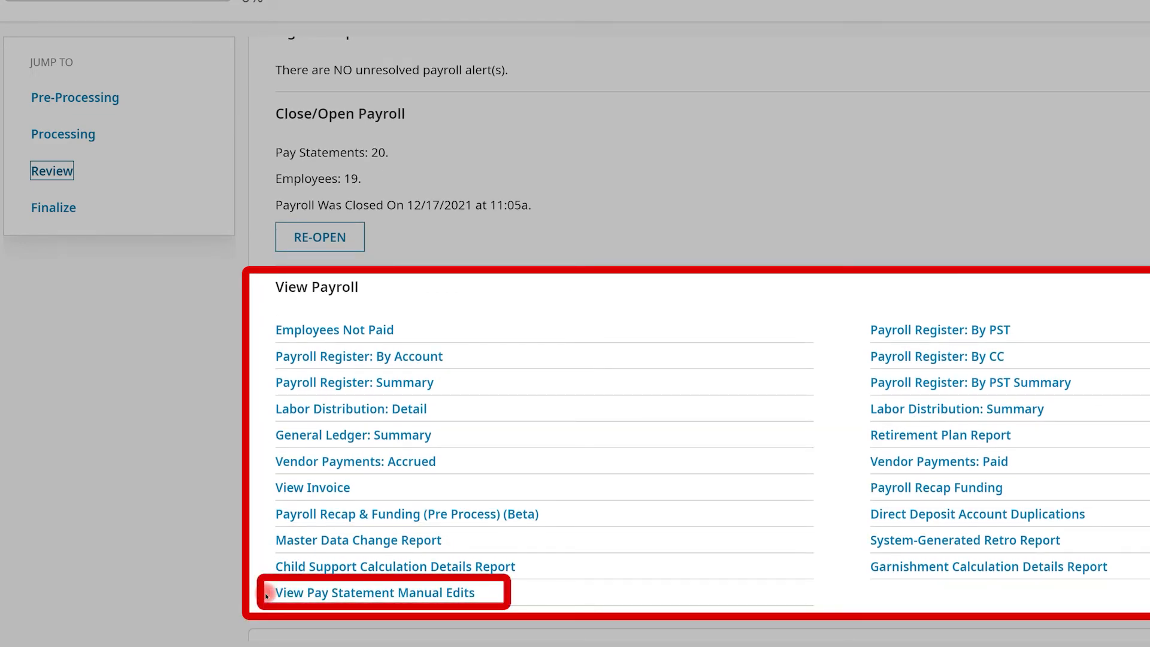
{"action": "scroll", "coordinate": [266, 595], "scroll_direction": "down", "scroll_amount": 4}
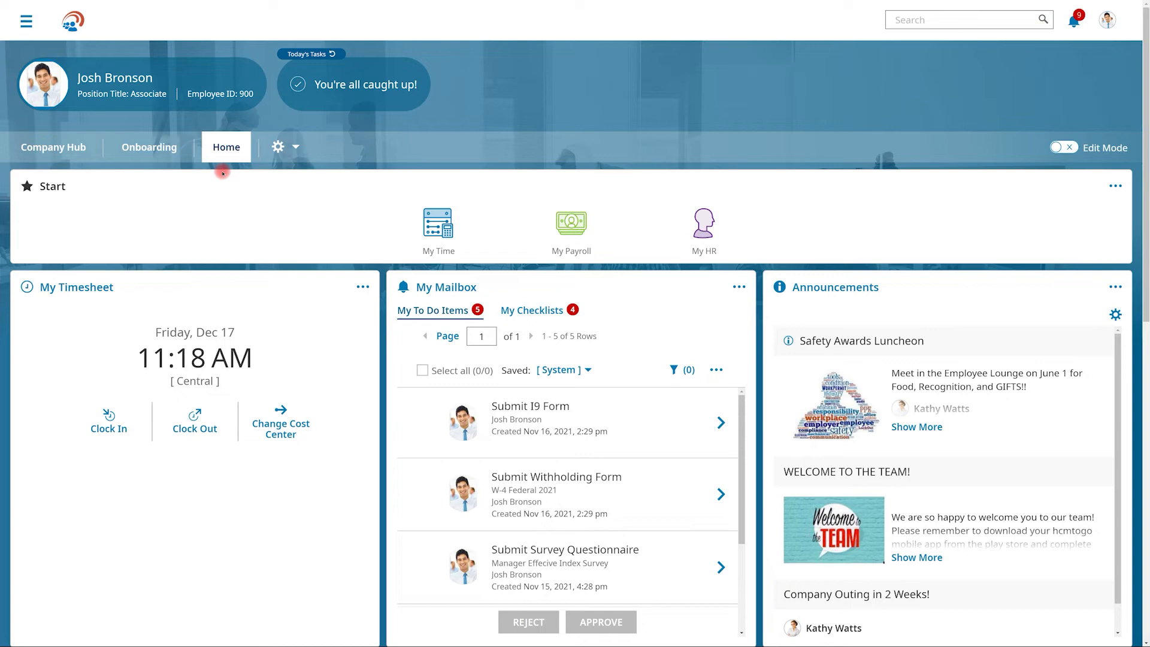
- Open the pay history from the My Pay widget on the employee's home dashboard
{"action": "scroll", "coordinate": [222, 173], "scroll_direction": "down", "scroll_amount": 4}
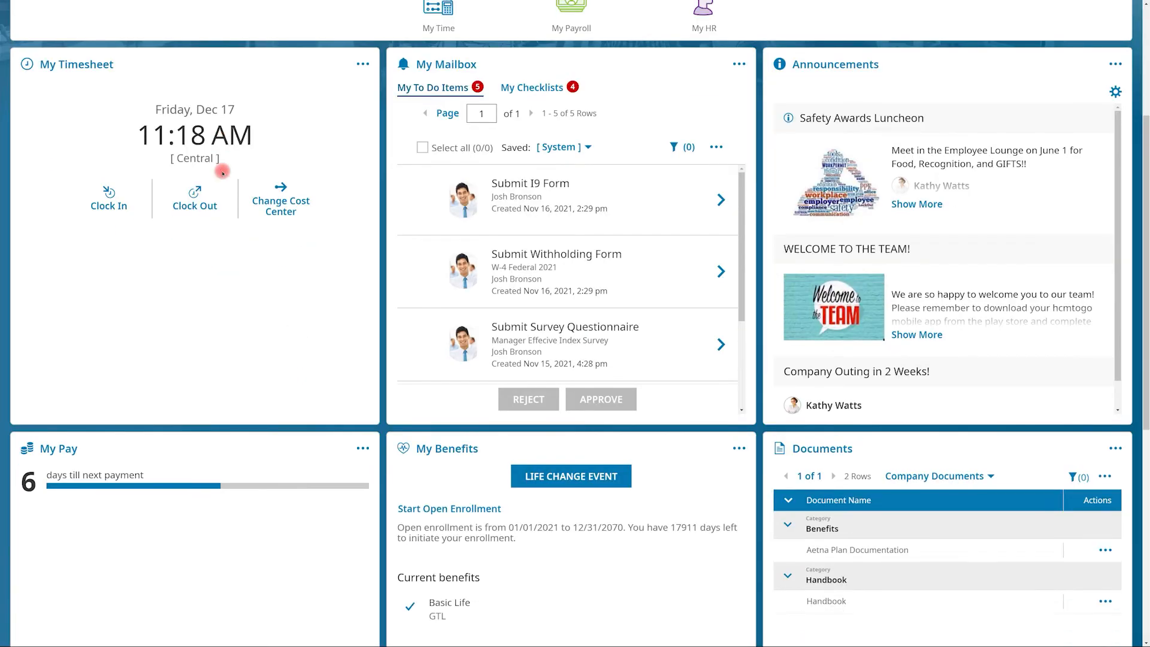
{"action": "scroll", "coordinate": [222, 172], "scroll_direction": "down", "scroll_amount": 5}
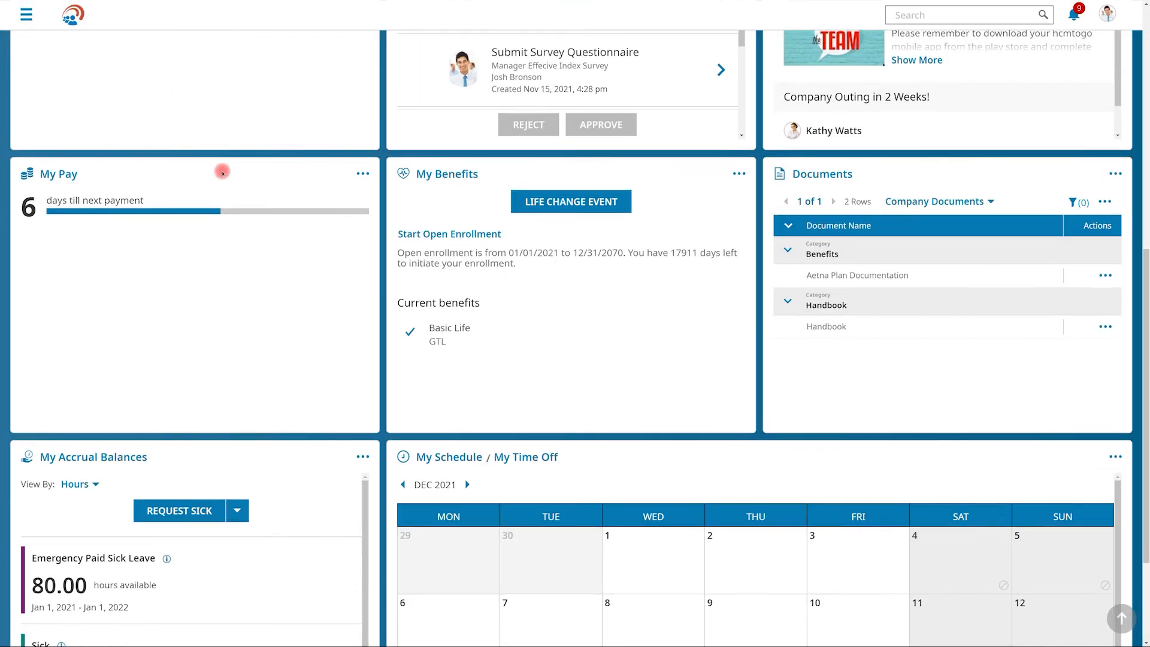
{"action": "scroll", "coordinate": [223, 173], "scroll_direction": "down", "scroll_amount": 1}
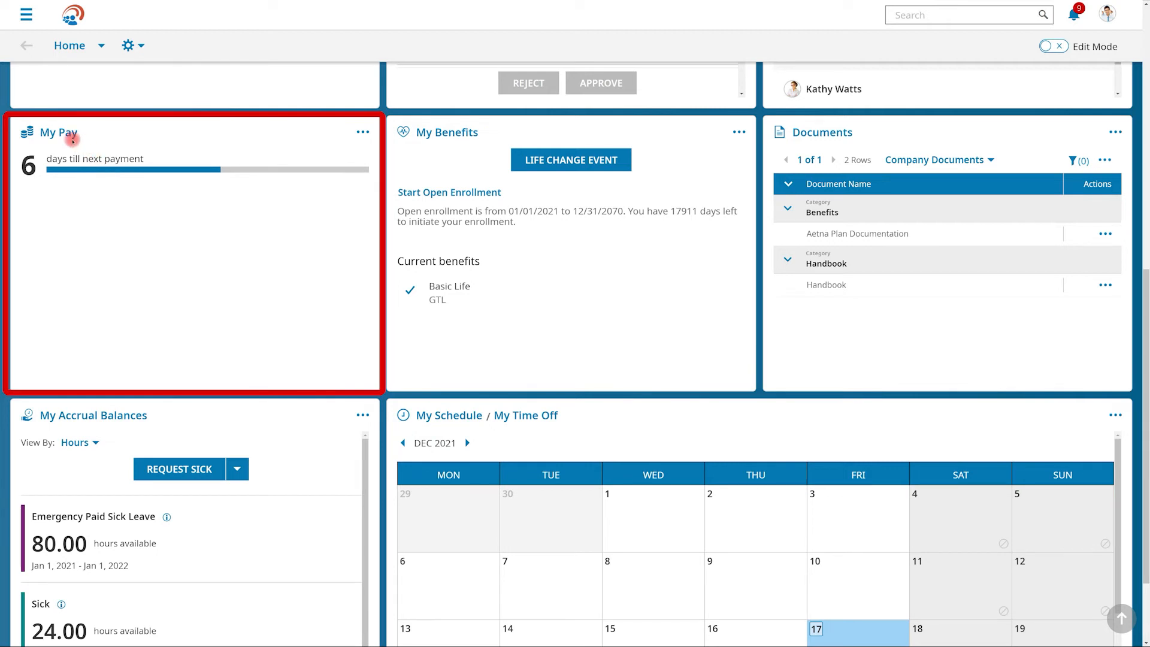
{"action": "left_click", "coordinate": [65, 136]}
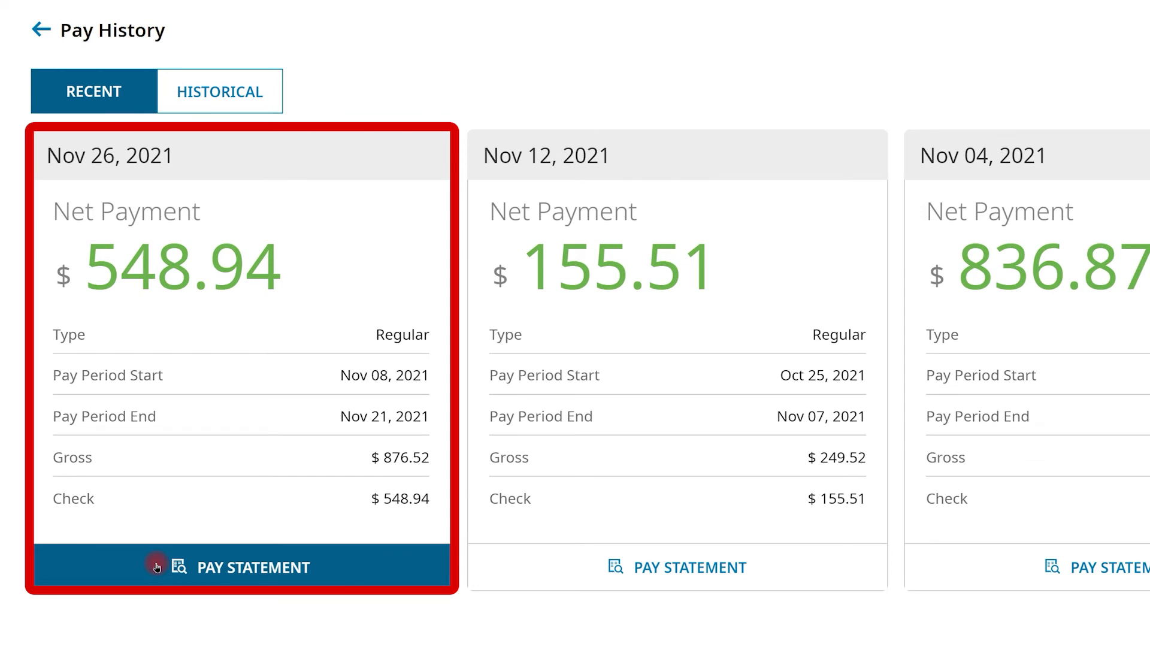
- Preview the Nov 26, 2021 pay statement, download it as a PDF and close the preview
{"action": "left_click", "coordinate": [156, 568]}
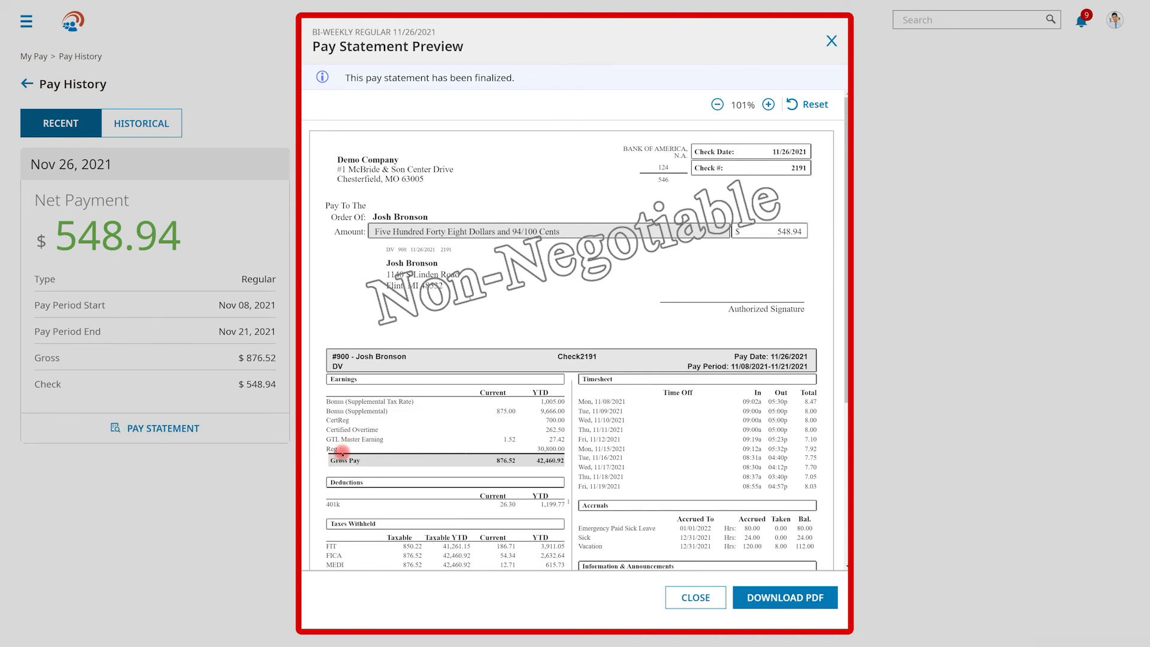
{"action": "scroll", "coordinate": [341, 453], "scroll_direction": "down", "scroll_amount": 3}
{"action": "scroll", "coordinate": [341, 452], "scroll_direction": "down", "scroll_amount": 4}
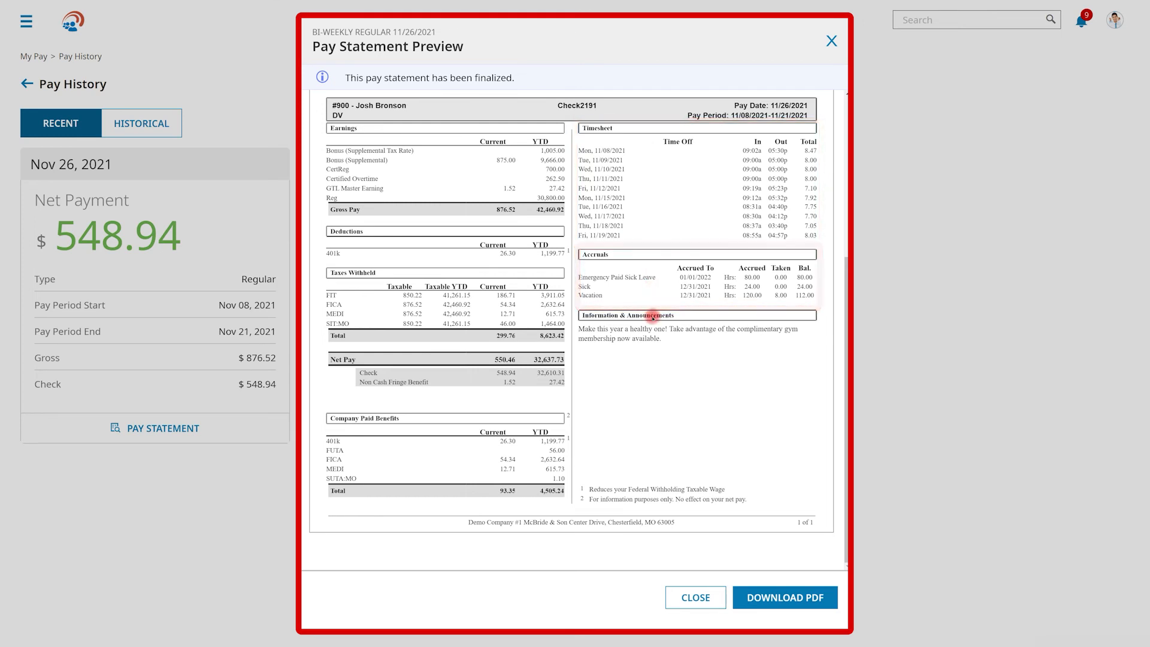
{"action": "left_click", "coordinate": [789, 593]}
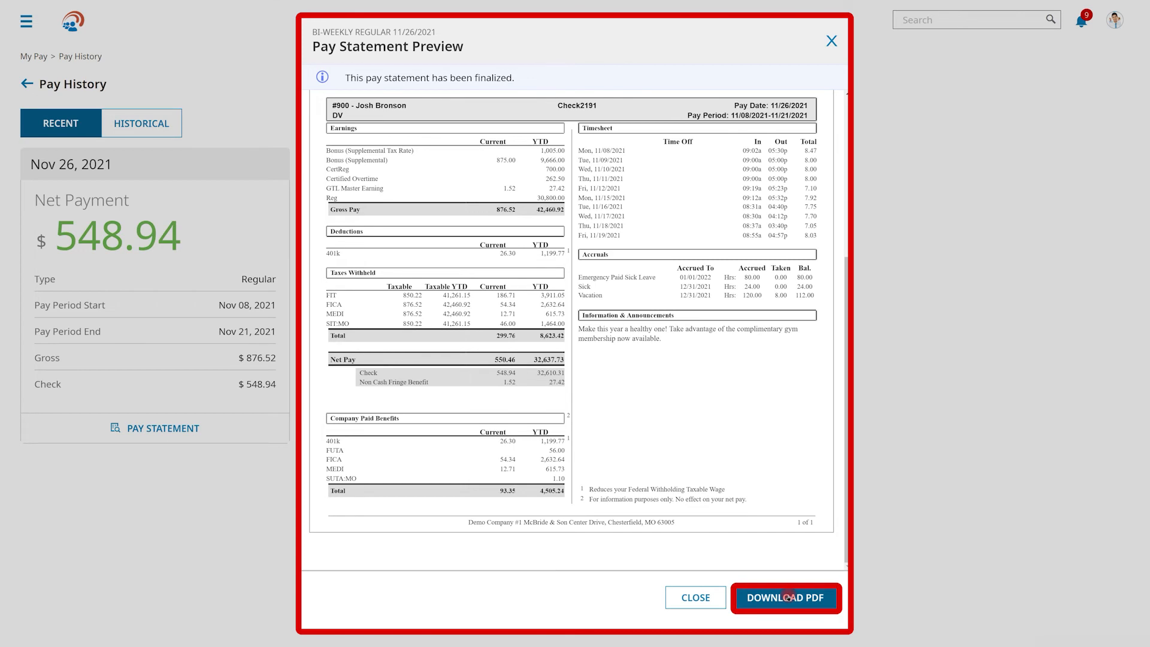
{"action": "left_click", "coordinate": [704, 597]}
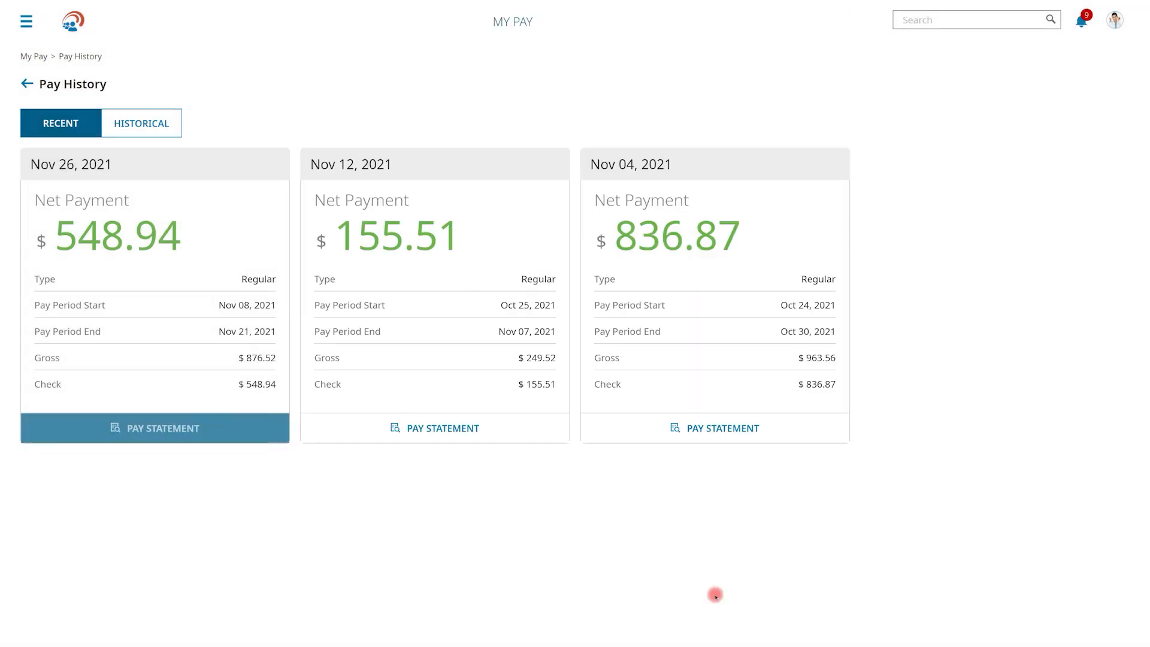
- Open My W2s under My Payroll on the home dashboard, preview the 2020 W2 and download it as a PDF
{"action": "left_click", "coordinate": [72, 21]}
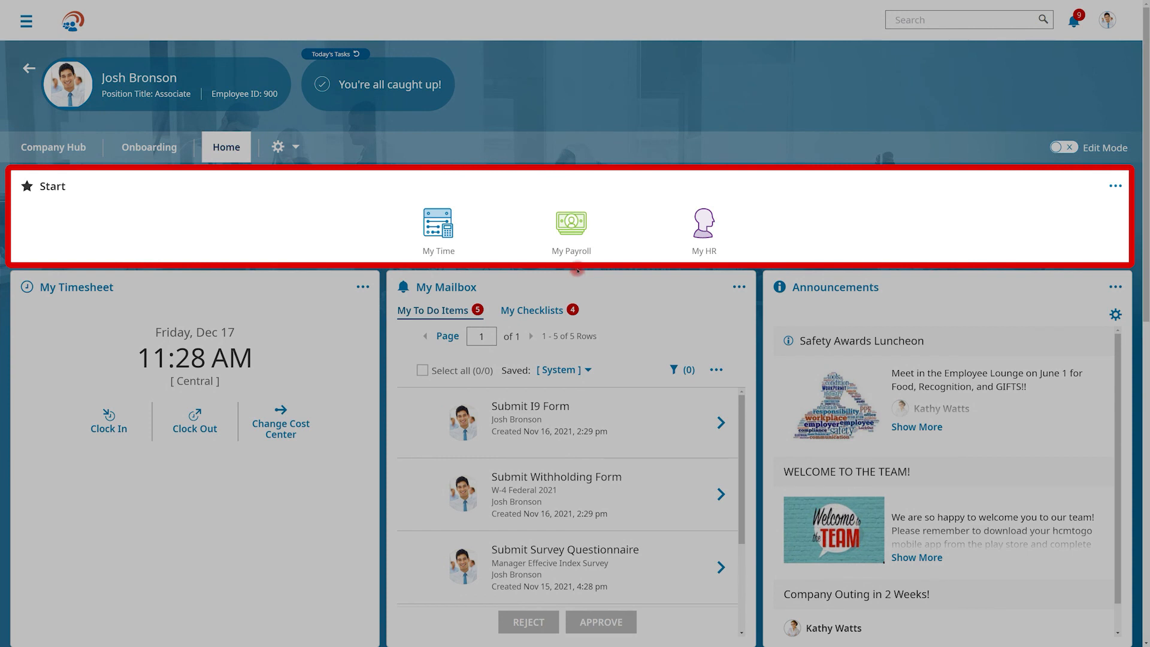
{"action": "left_click", "coordinate": [572, 235]}
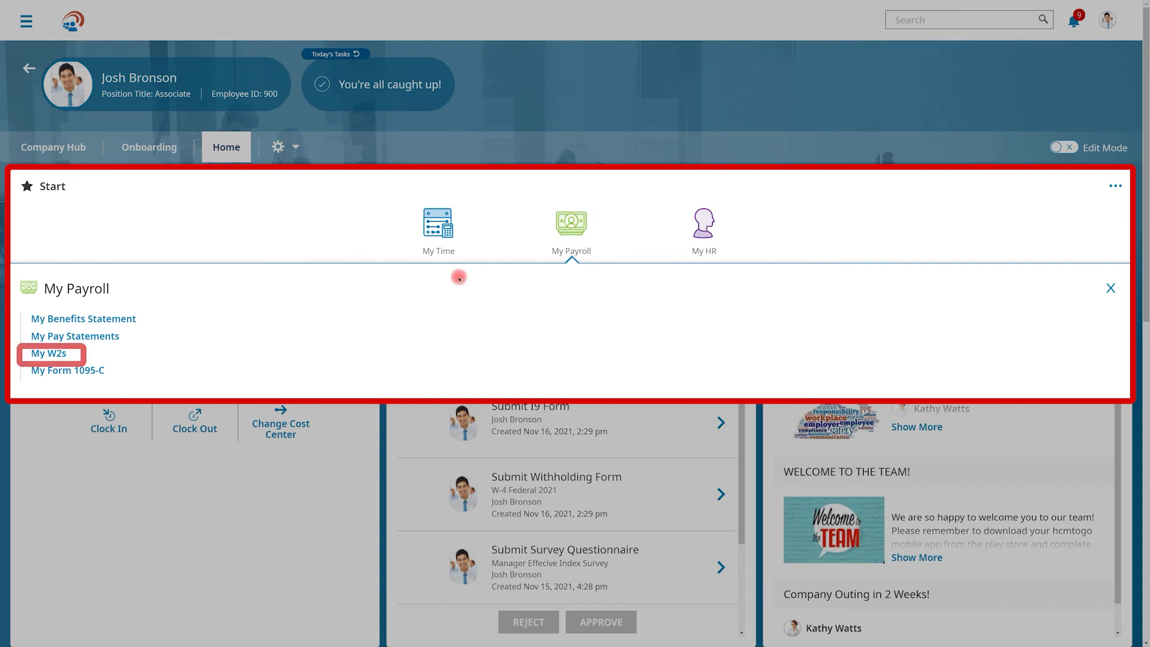
{"action": "left_click", "coordinate": [48, 352]}
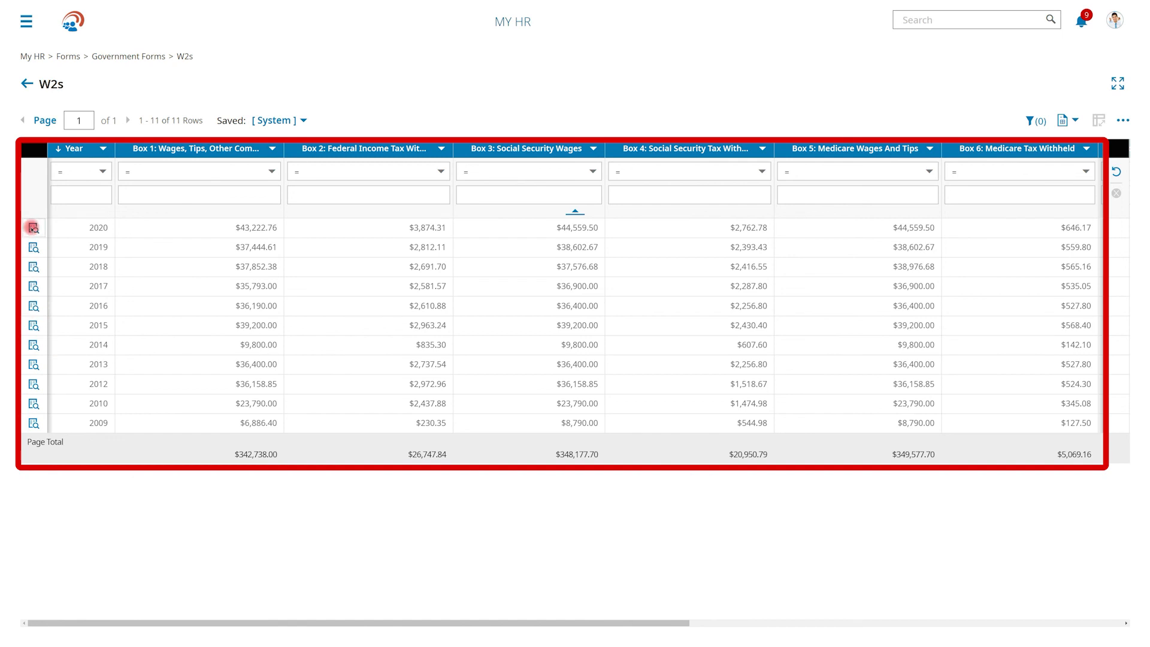
{"action": "left_click", "coordinate": [33, 228]}
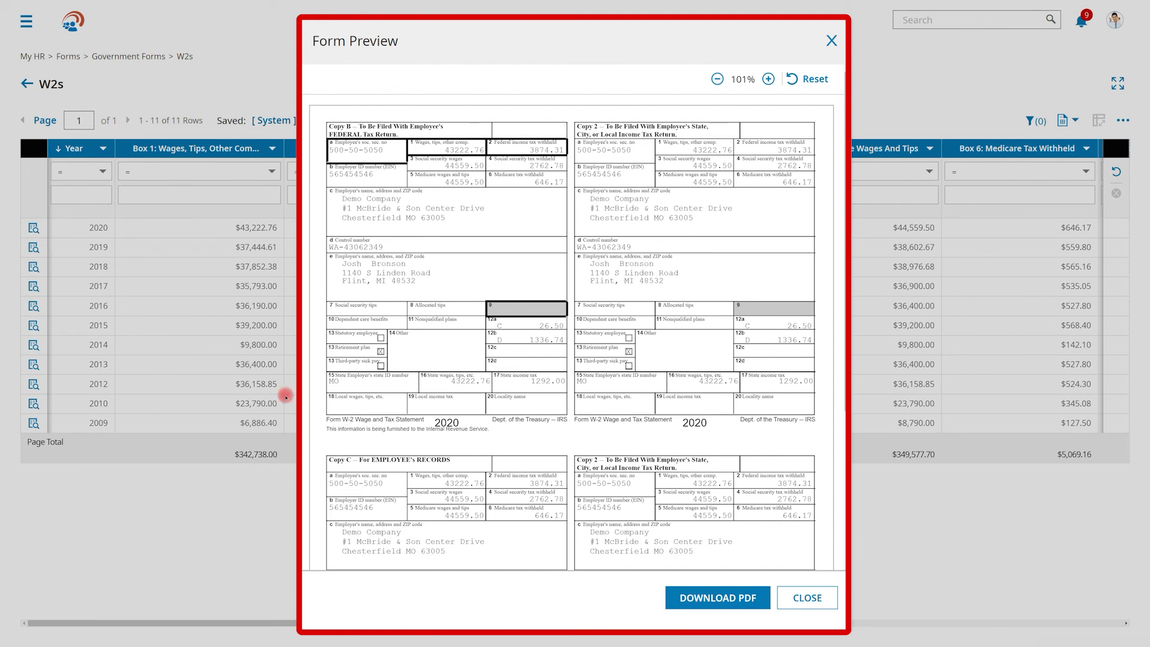
{"action": "left_click", "coordinate": [690, 594]}
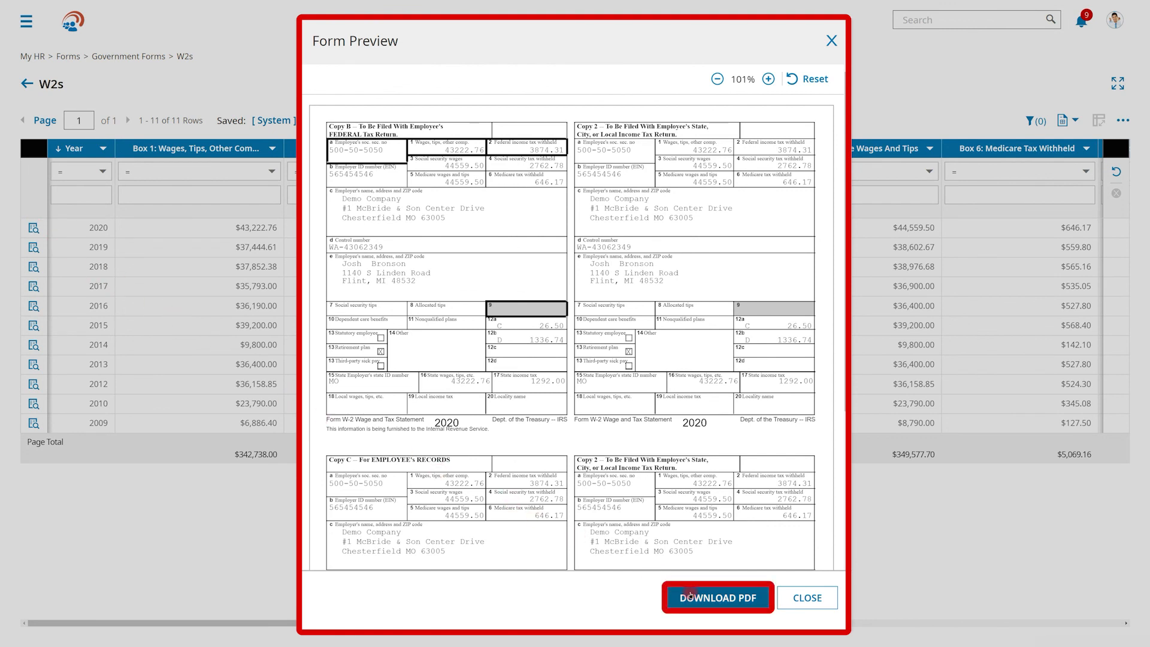